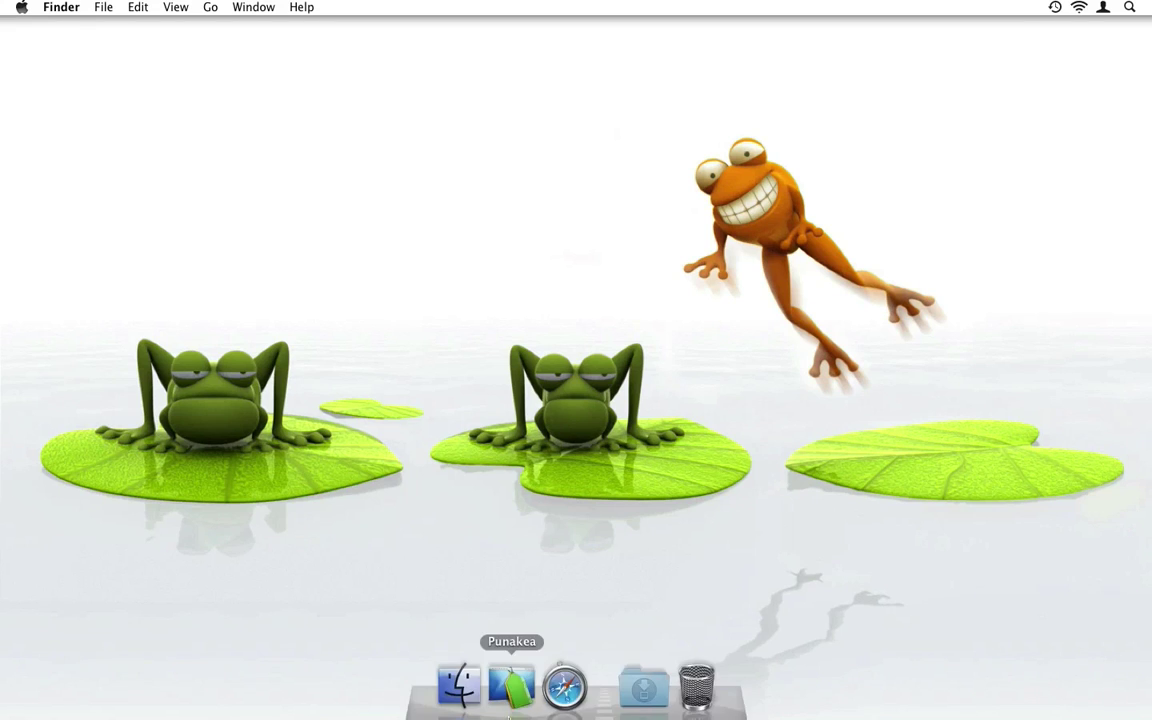
Open the empty Punakea library browser, close it, and return to the Finder
{"action": "left_click", "coordinate": [511, 707]}
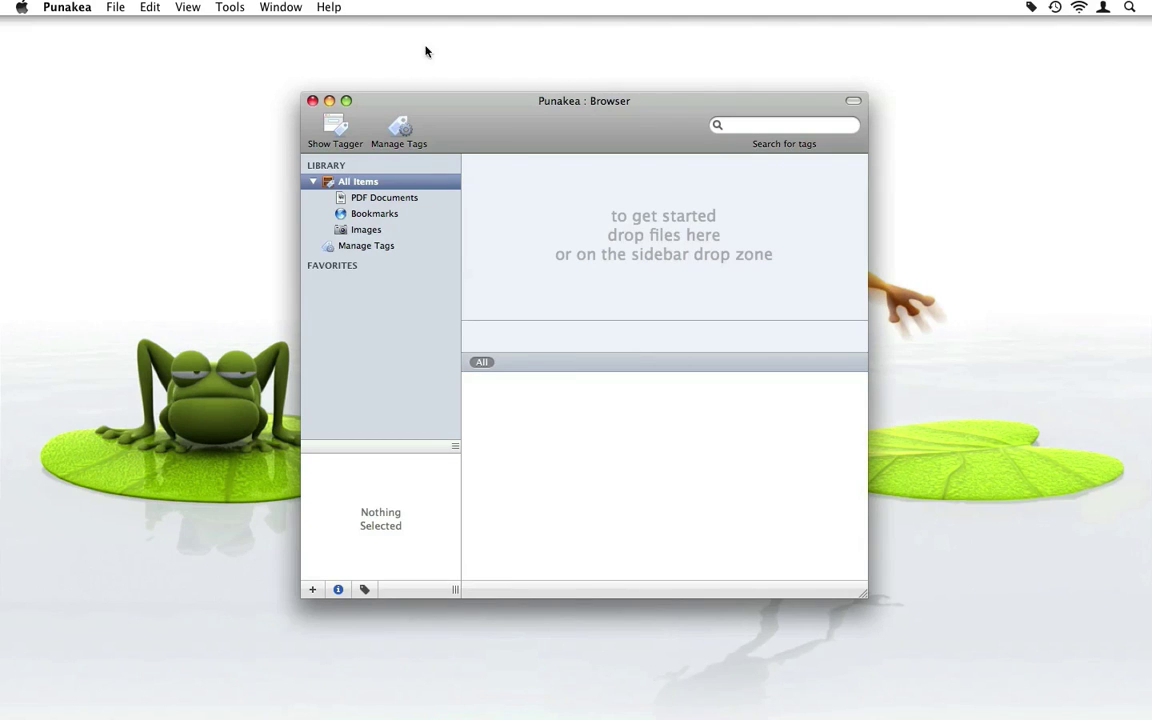
{"action": "left_click", "coordinate": [313, 101]}
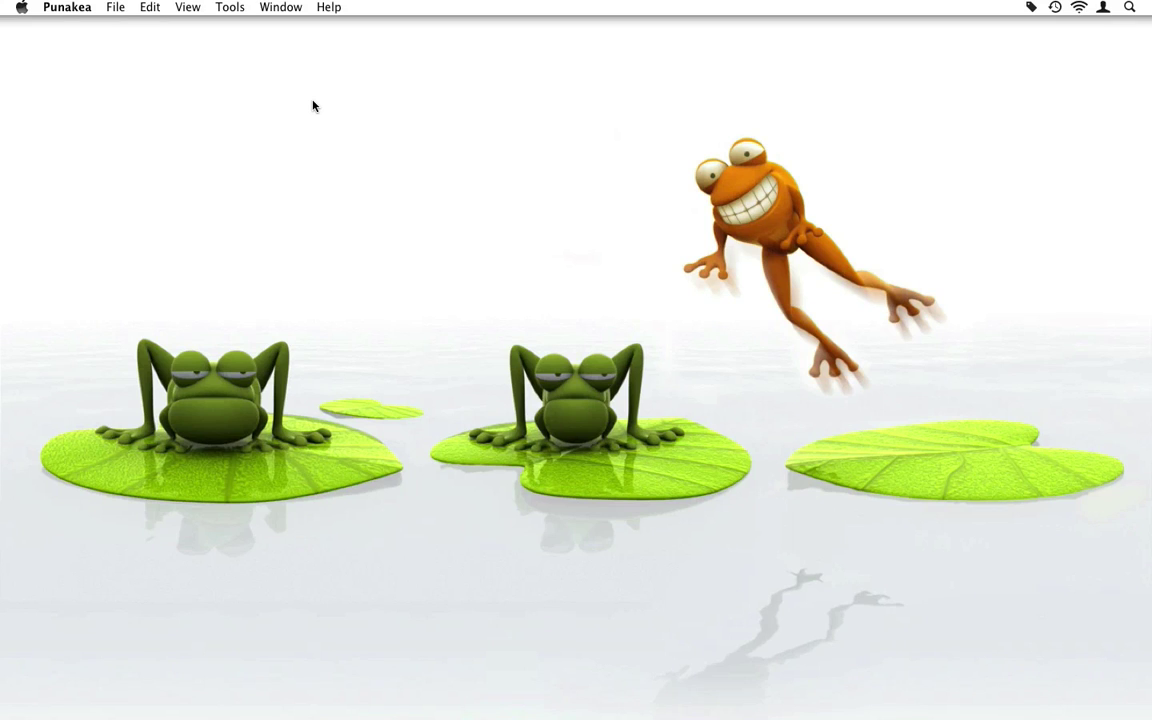
{"action": "left_click", "coordinate": [313, 106]}
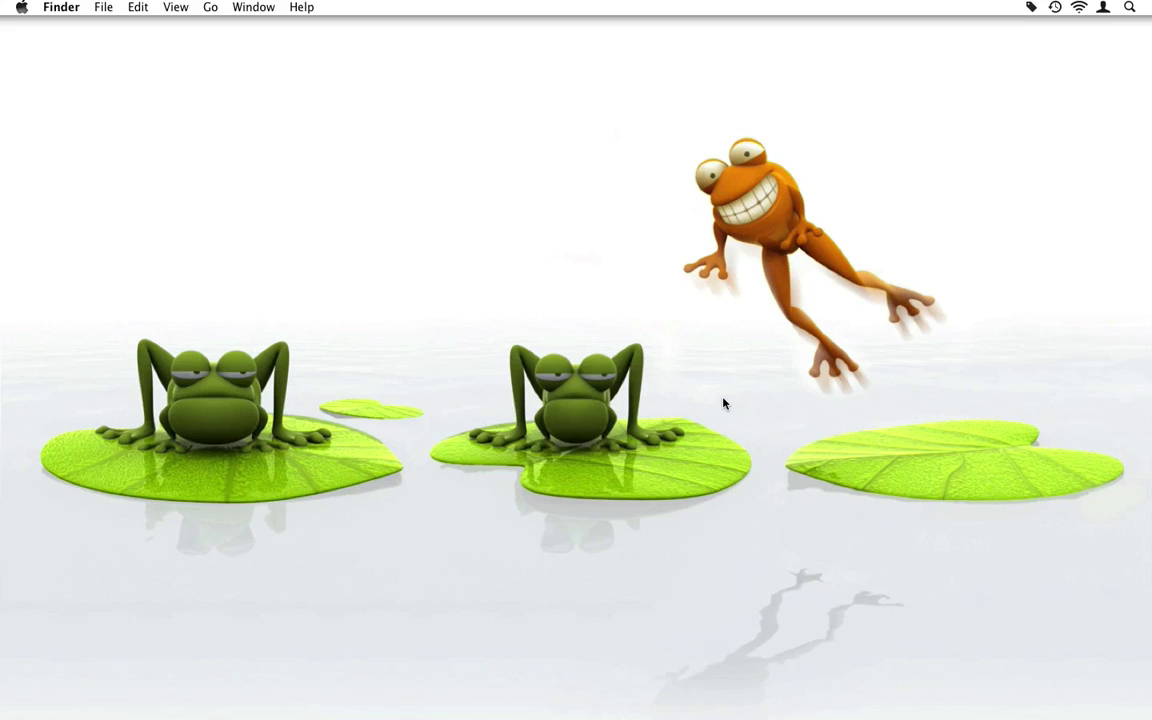
Load apple.com in Safari and go to its iPhone page
{"action": "mouse_move", "coordinate": [600, 717]}
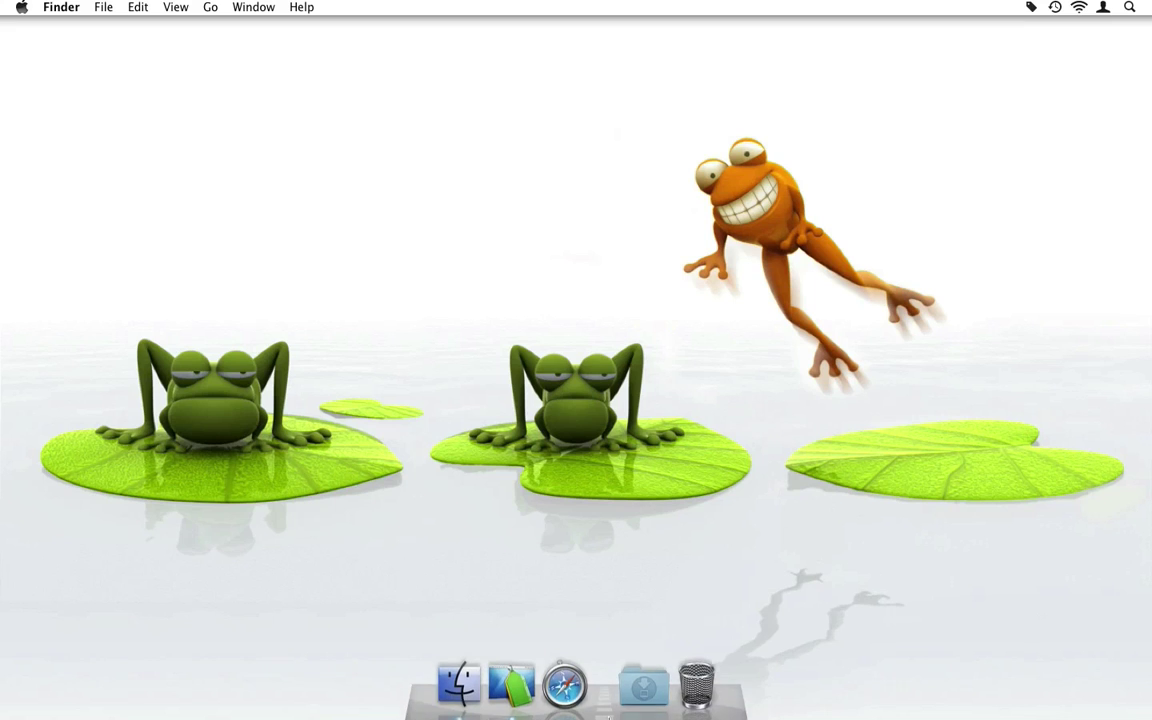
{"action": "left_click", "coordinate": [578, 685]}
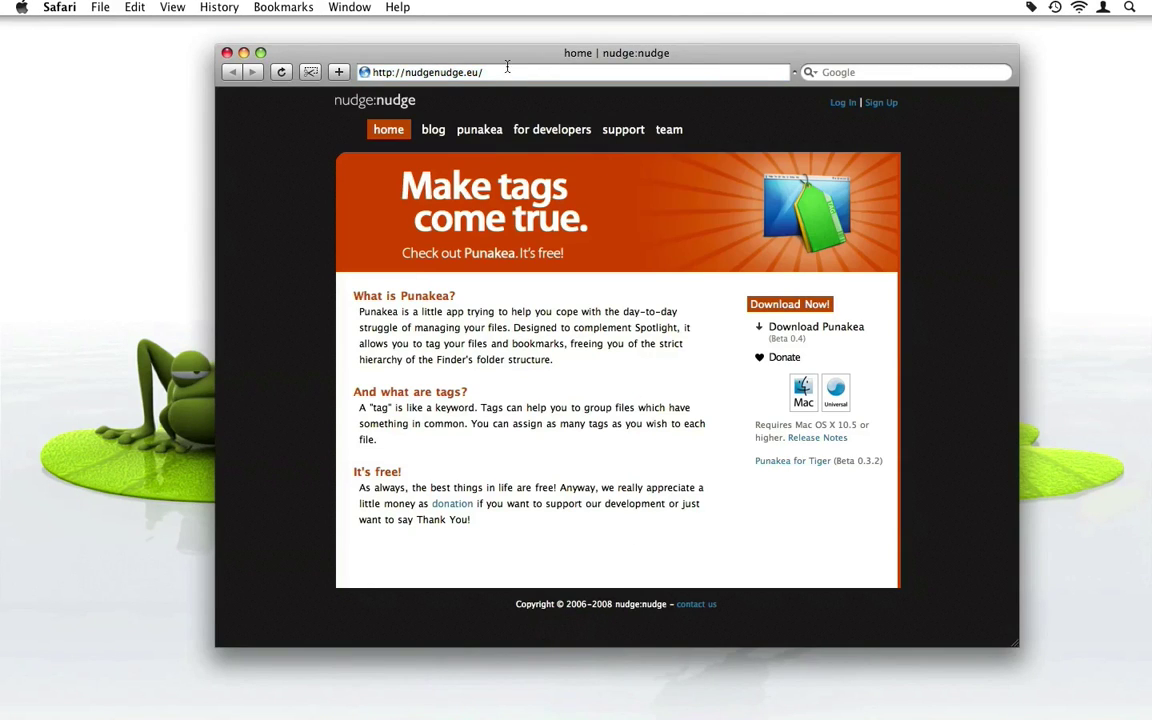
{"action": "left_click", "coordinate": [506, 72]}
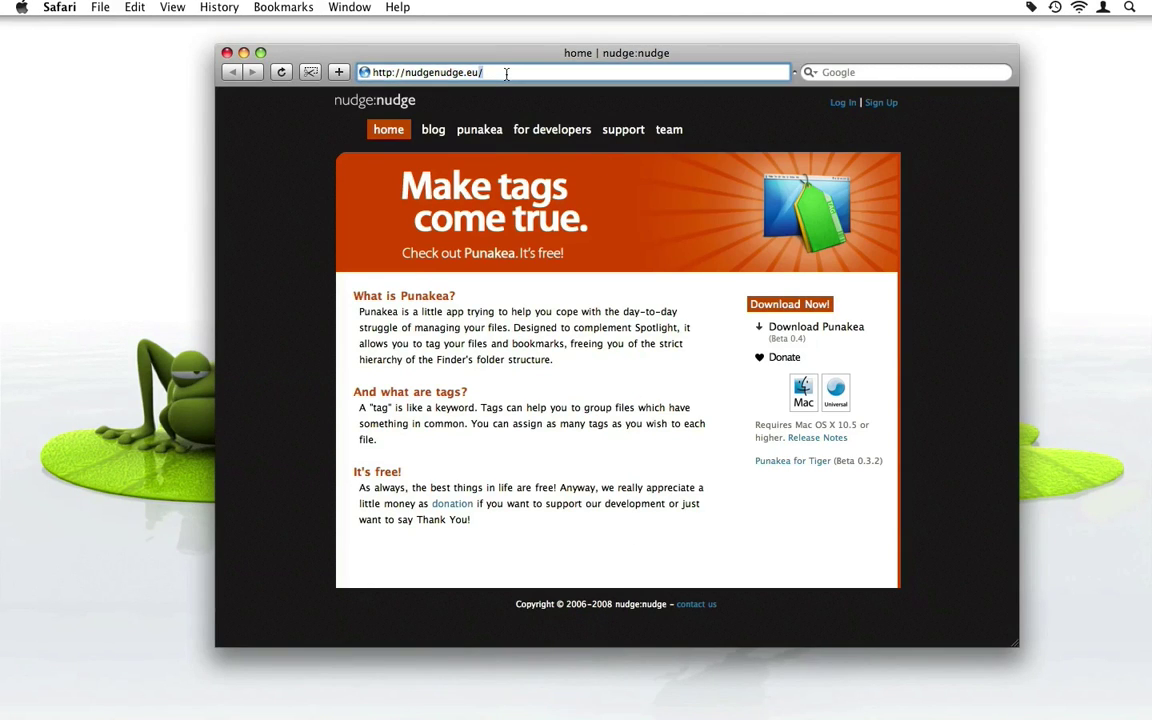
{"action": "type", "text": "apple.com/"}
{"action": "key", "text": "Return"}
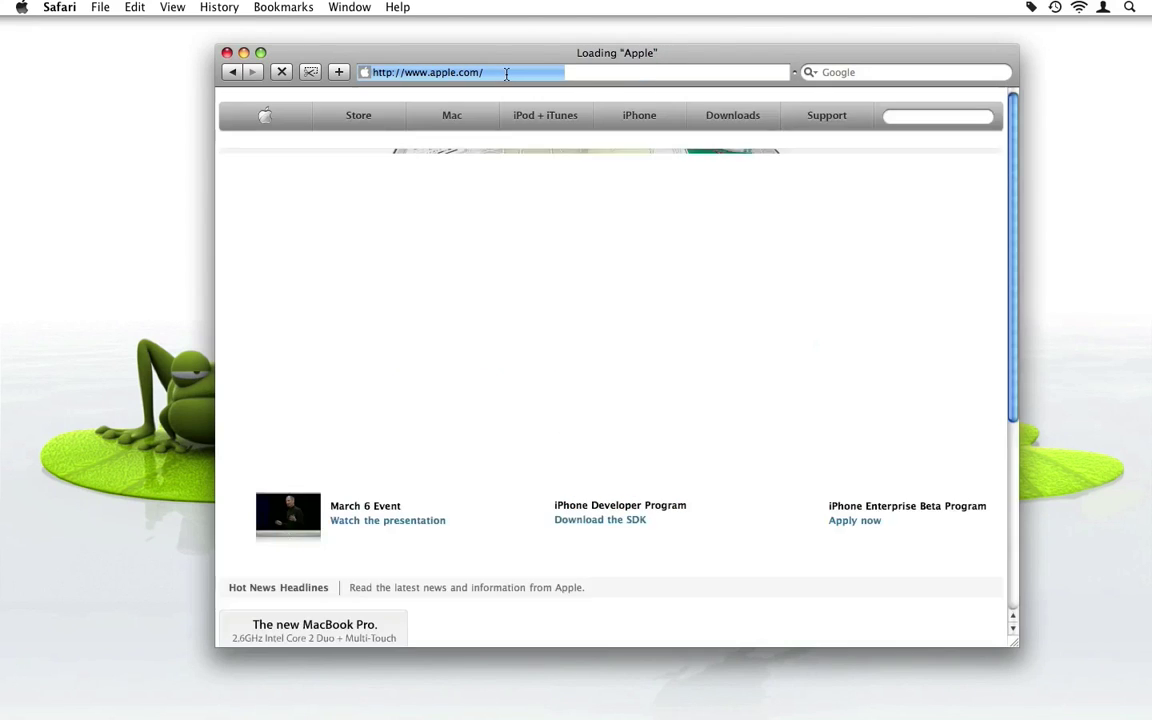
{"action": "left_click", "coordinate": [638, 115]}
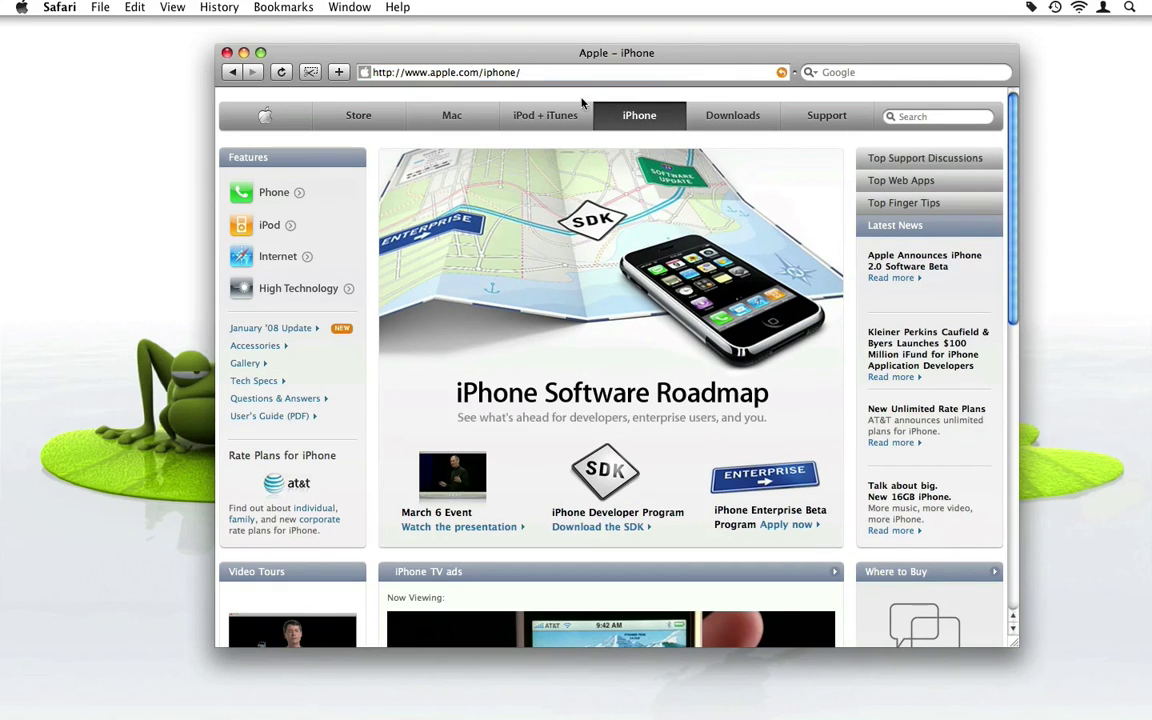
{"action": "left_click", "coordinate": [365, 75]}
Drop the Apple – iPhone page link into Punakea and tag it apple, iphone, info and buy
{"action": "left_click_drag", "start_coordinate": [365, 75], "coordinate": [1148, 211]}
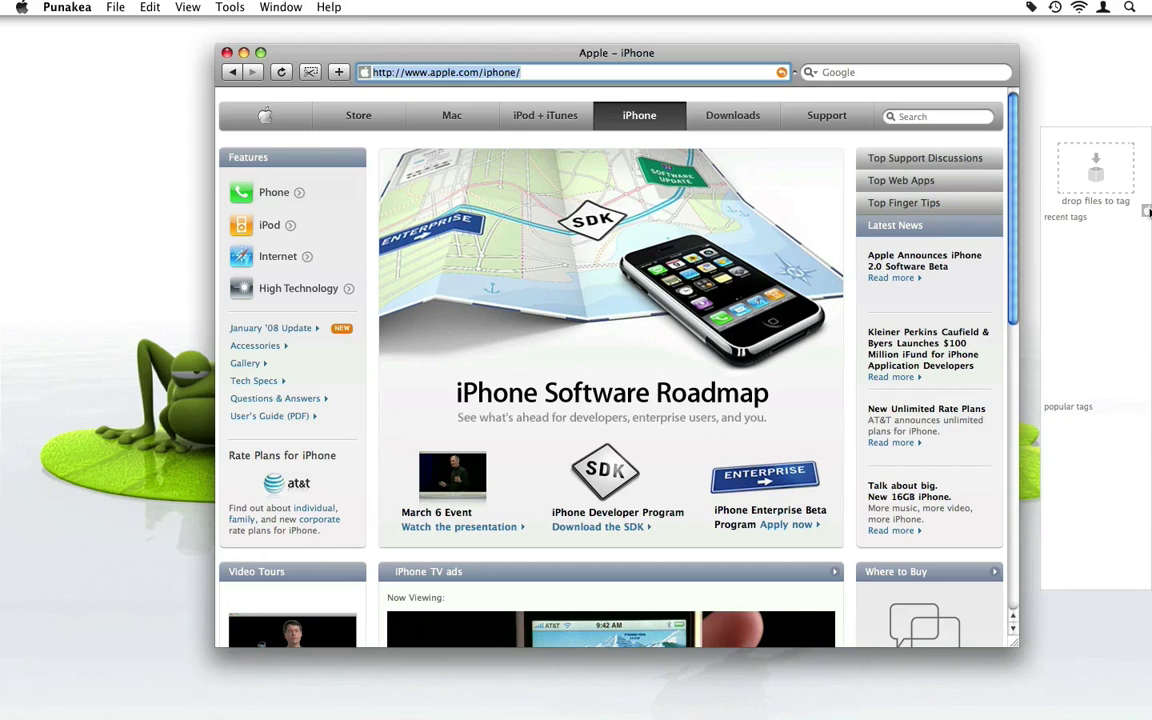
{"action": "left_click_drag", "start_coordinate": [1148, 211], "coordinate": [1044, 160]}
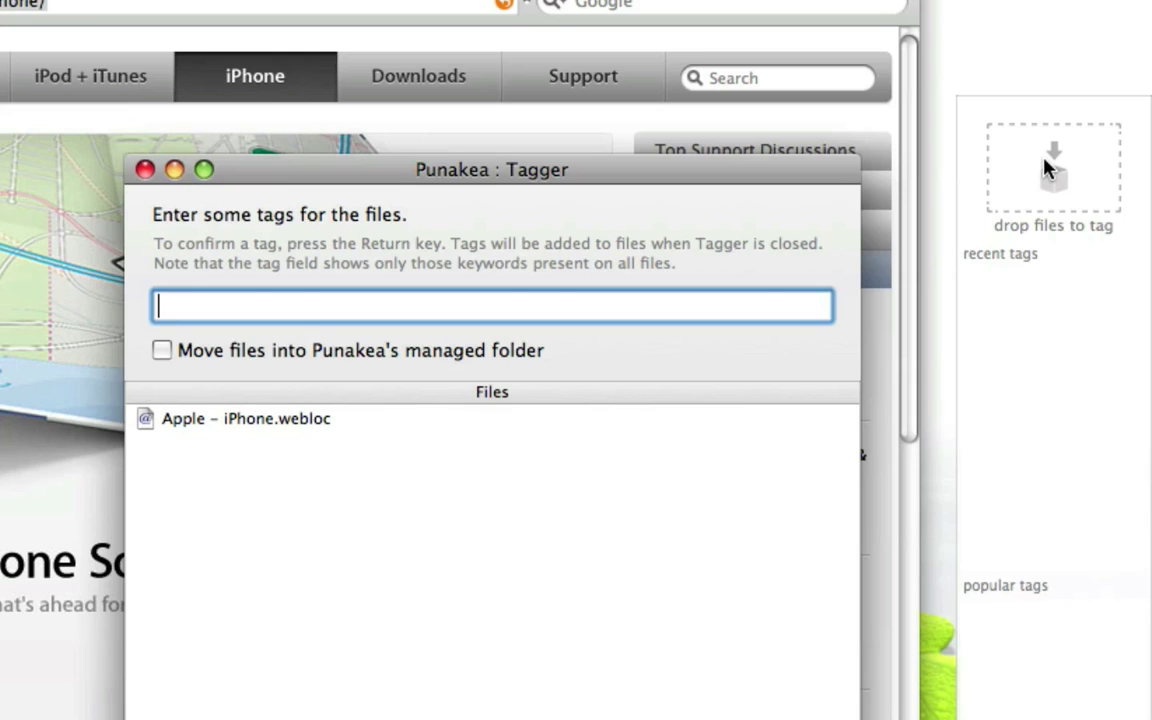
{"action": "type", "text": "apple"}
{"action": "key", "text": "Return"}
{"action": "type", "text": "i"}
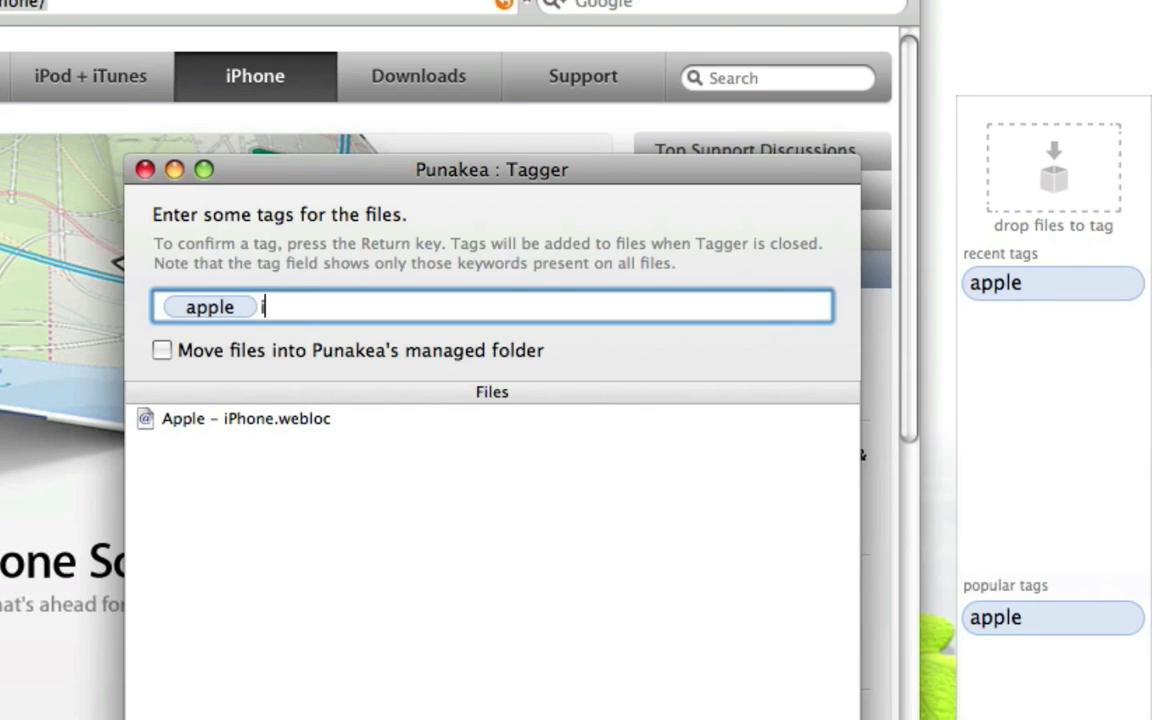
{"action": "type", "text": "phone"}
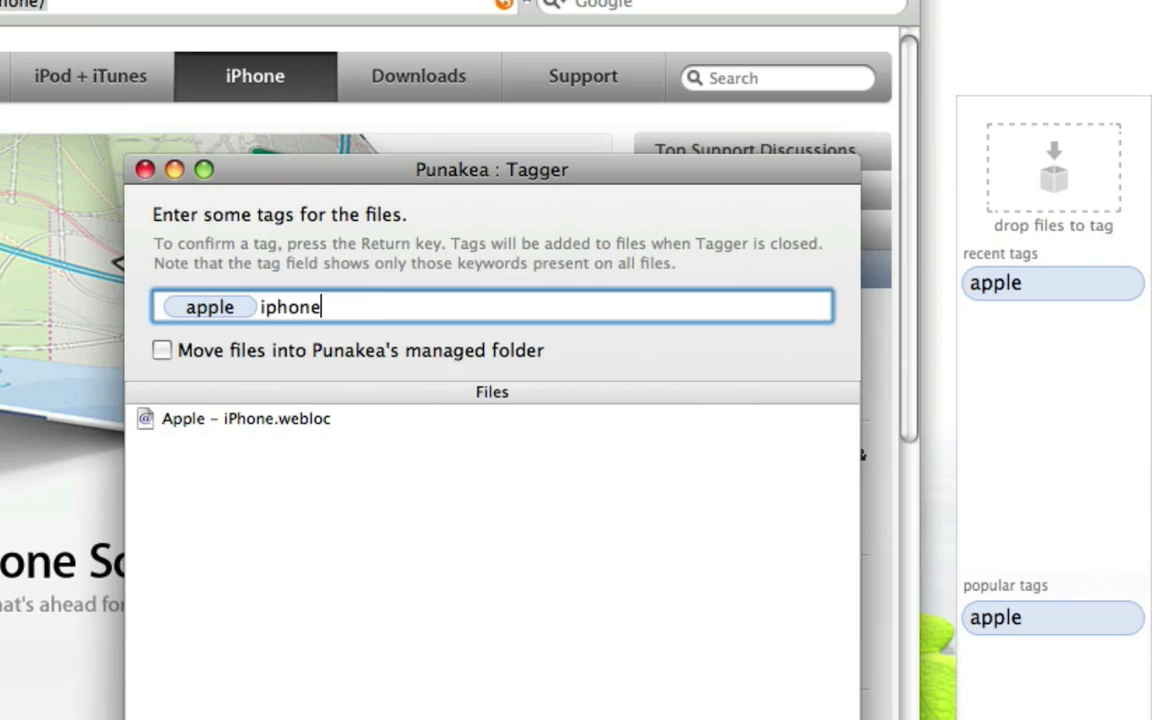
{"action": "key", "text": "Return"}
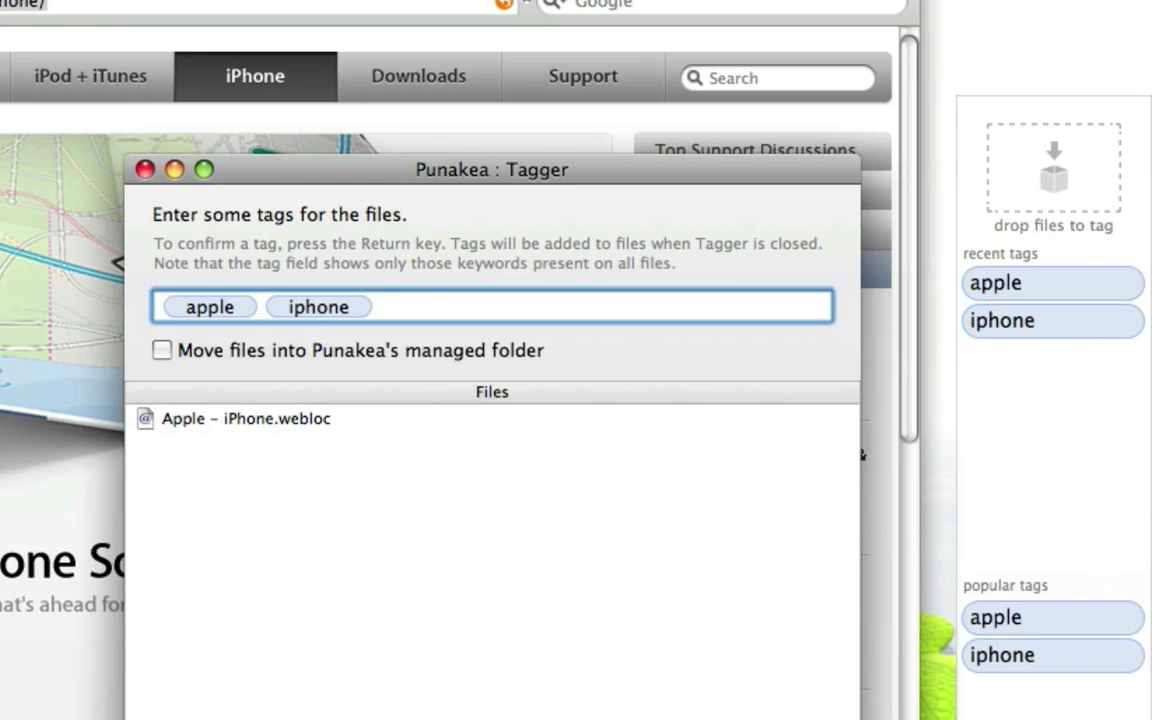
{"action": "type", "text": "info"}
{"action": "key", "text": "Return"}
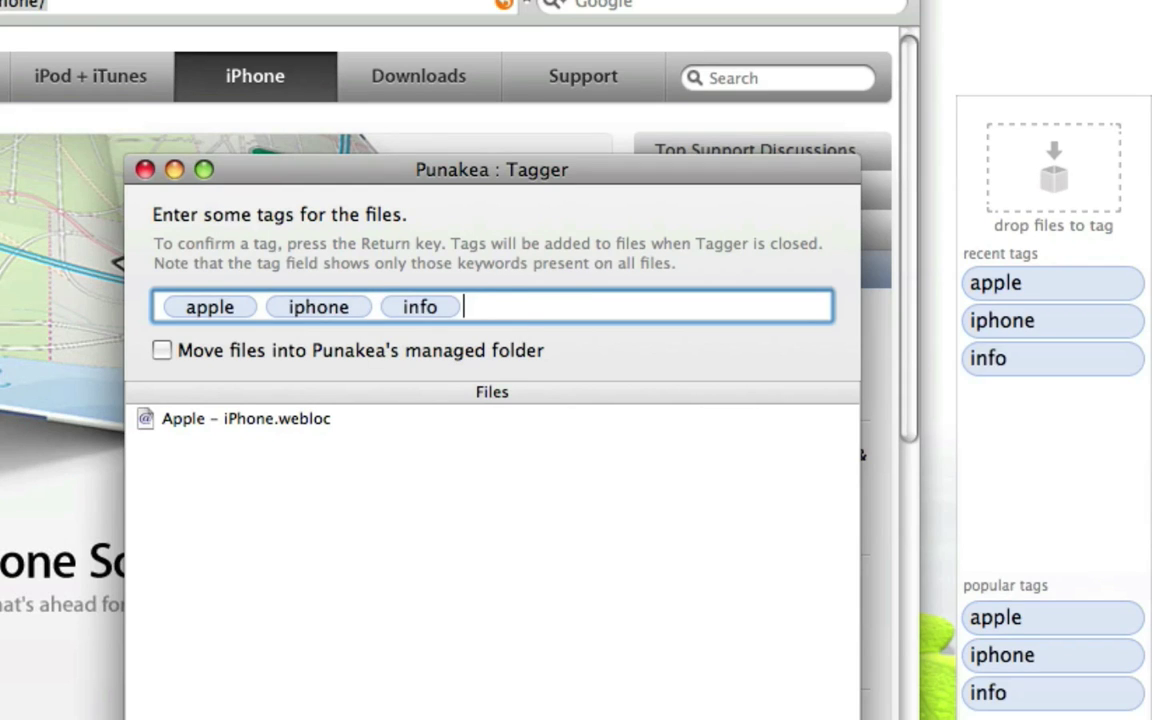
{"action": "type", "text": "buy"}
{"action": "key", "text": "Return"}
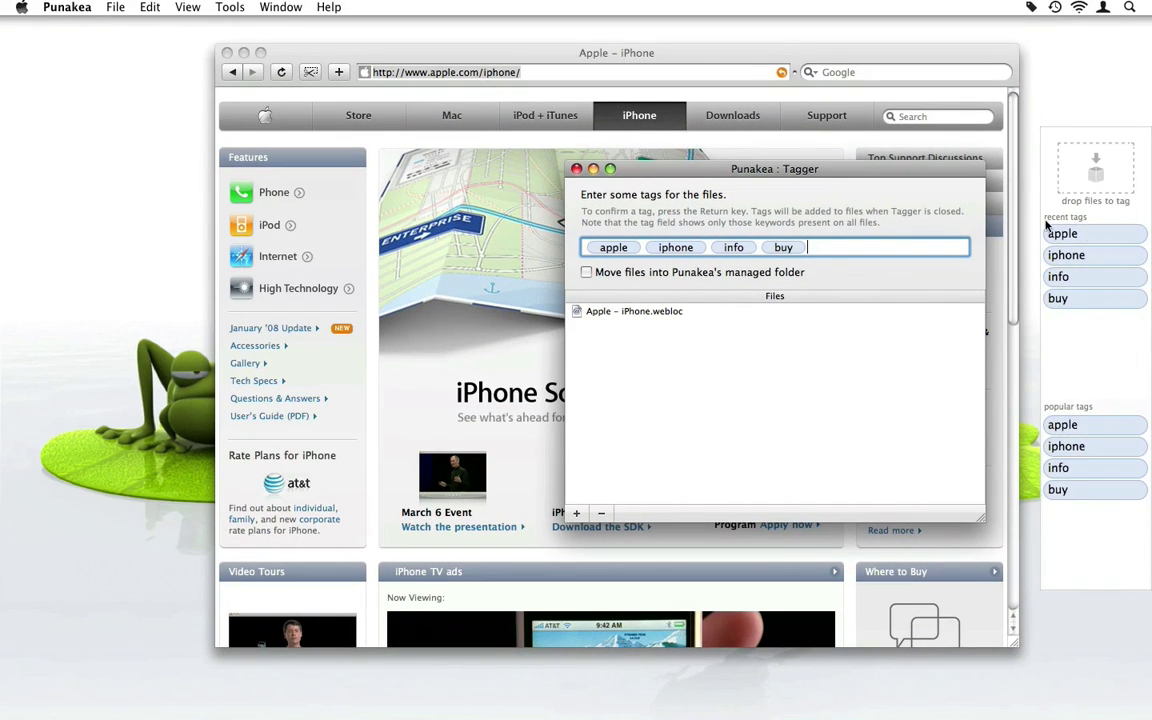
{"action": "left_click", "coordinate": [576, 170]}
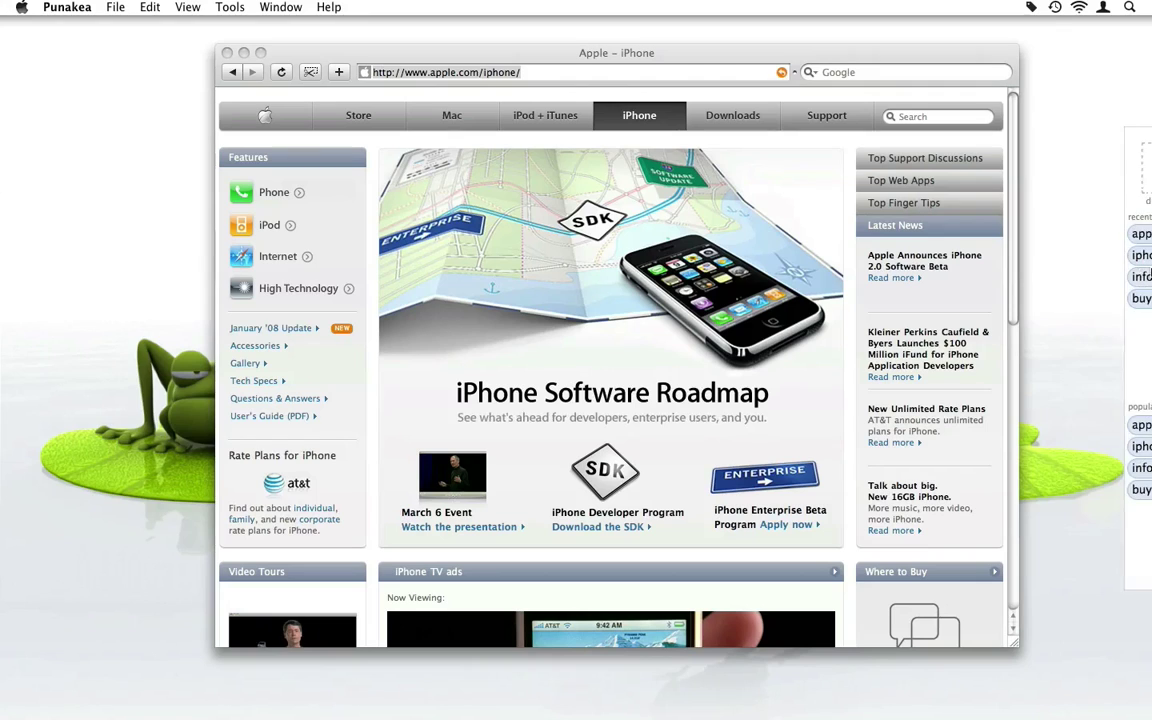
{"action": "left_click", "coordinate": [1085, 255]}
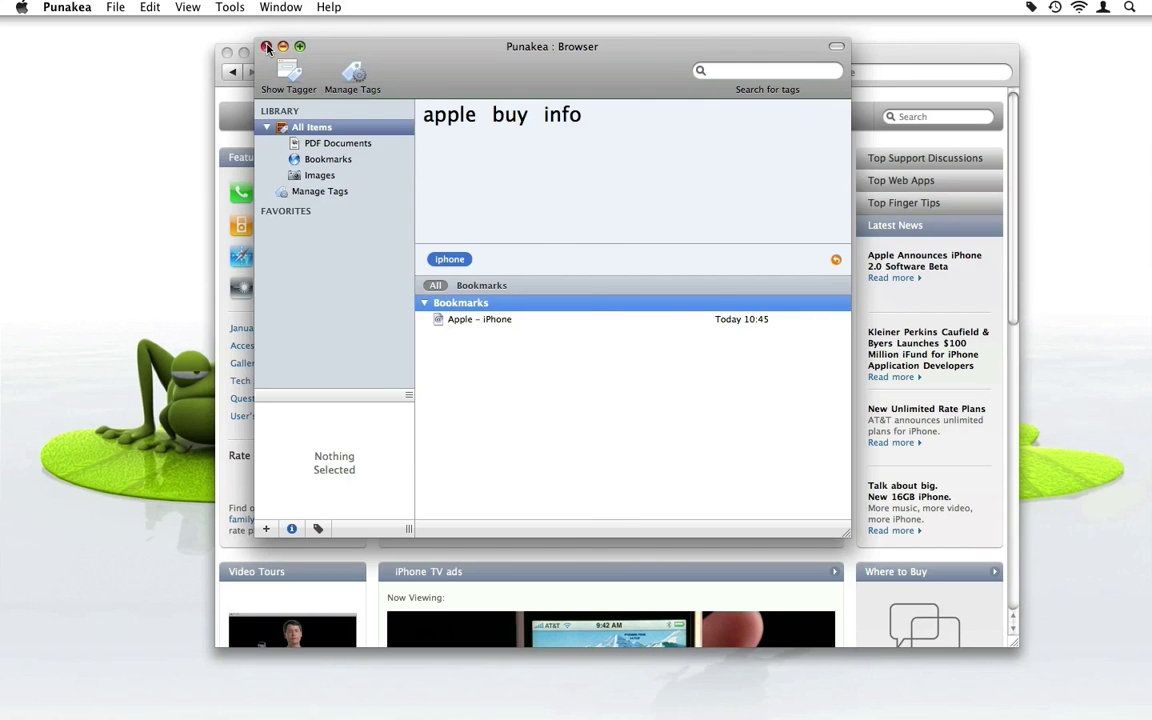
{"action": "left_click", "coordinate": [266, 46]}
{"action": "left_click", "coordinate": [474, 72]}
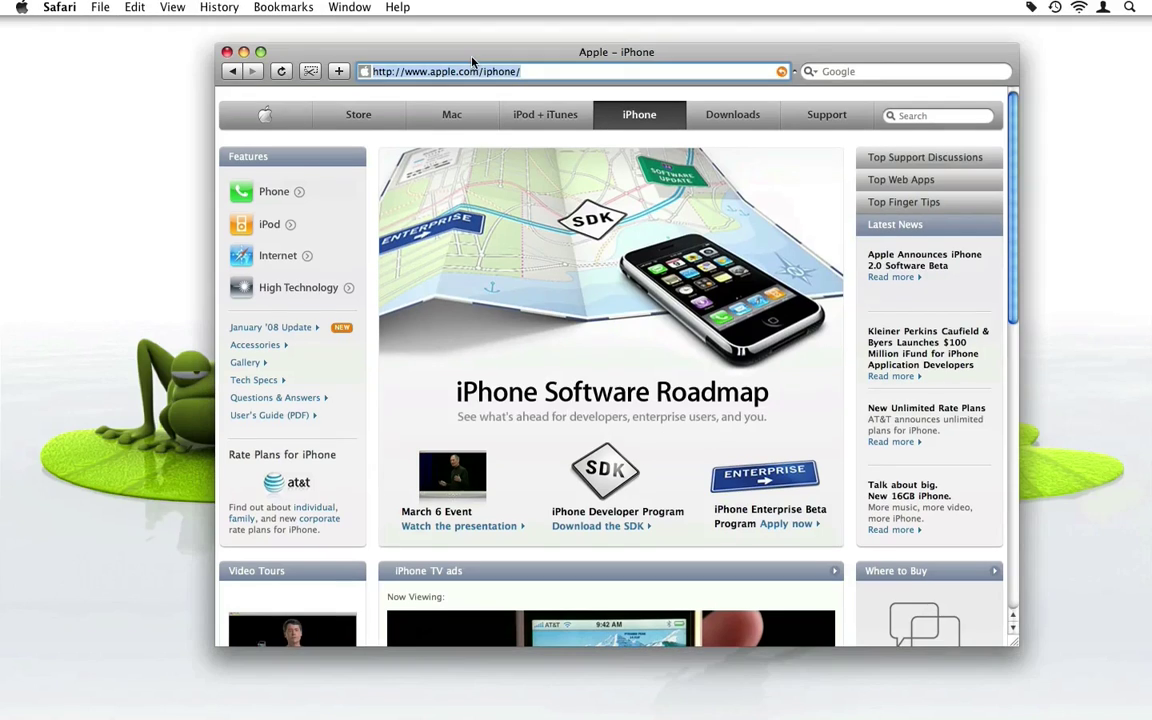
Save the iPhone pictures from the Phone and Internet features pages to Downloads
{"action": "left_click", "coordinate": [291, 198]}
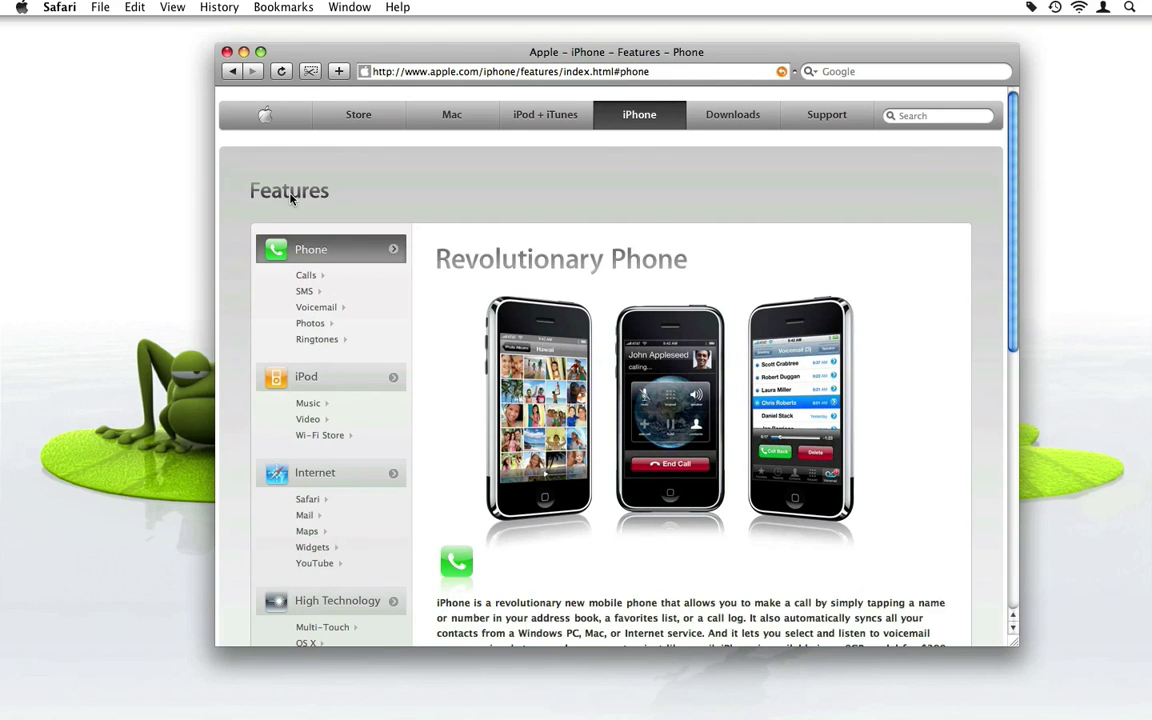
{"action": "right_click", "coordinate": [620, 356]}
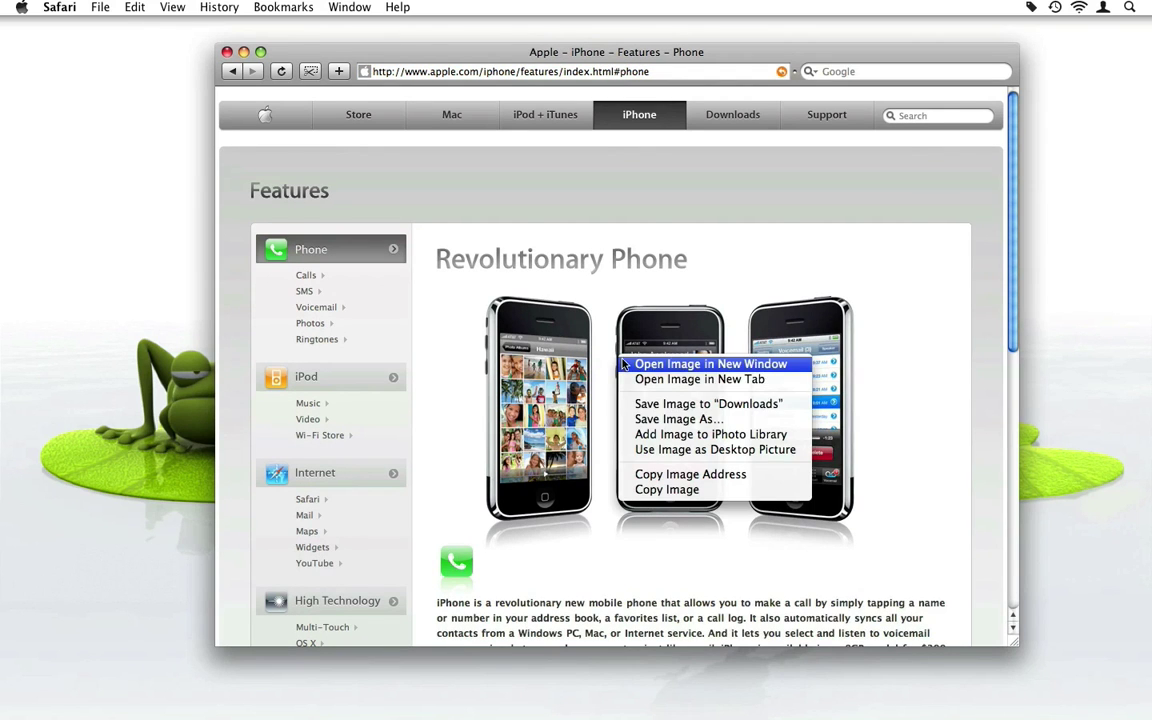
{"action": "left_click", "coordinate": [716, 406]}
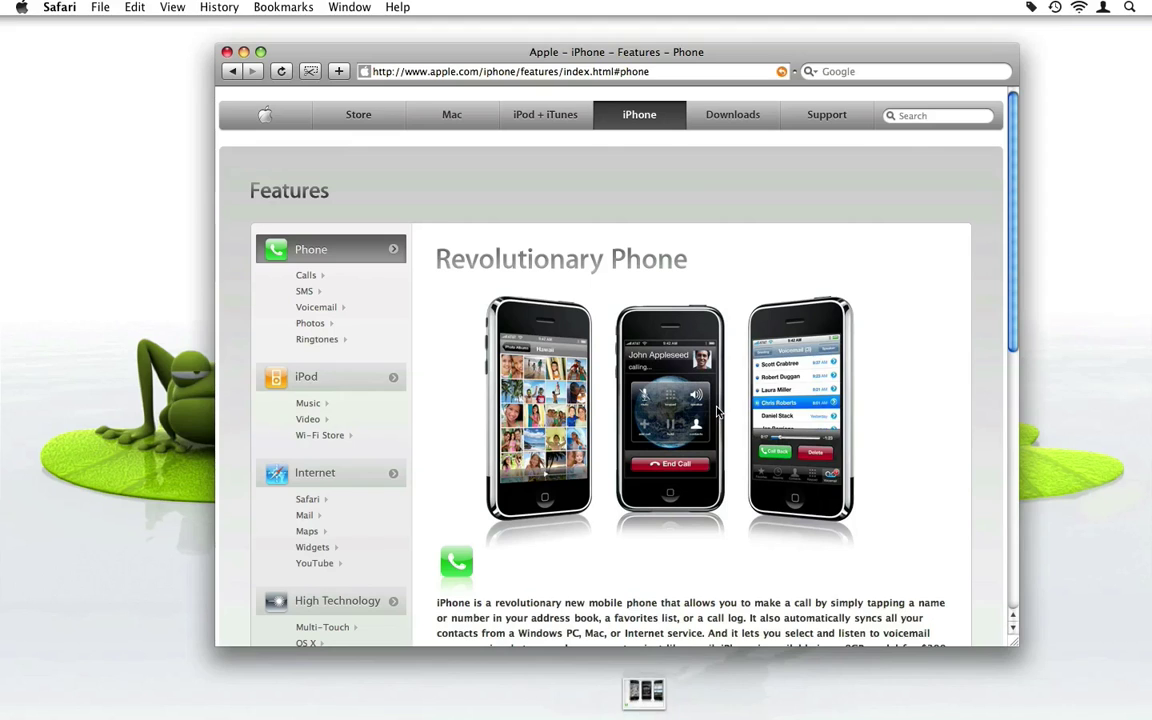
{"action": "scroll", "coordinate": [523, 350], "scroll_direction": "down", "scroll_amount": 3}
{"action": "scroll", "coordinate": [523, 350], "scroll_direction": "down", "scroll_amount": 2}
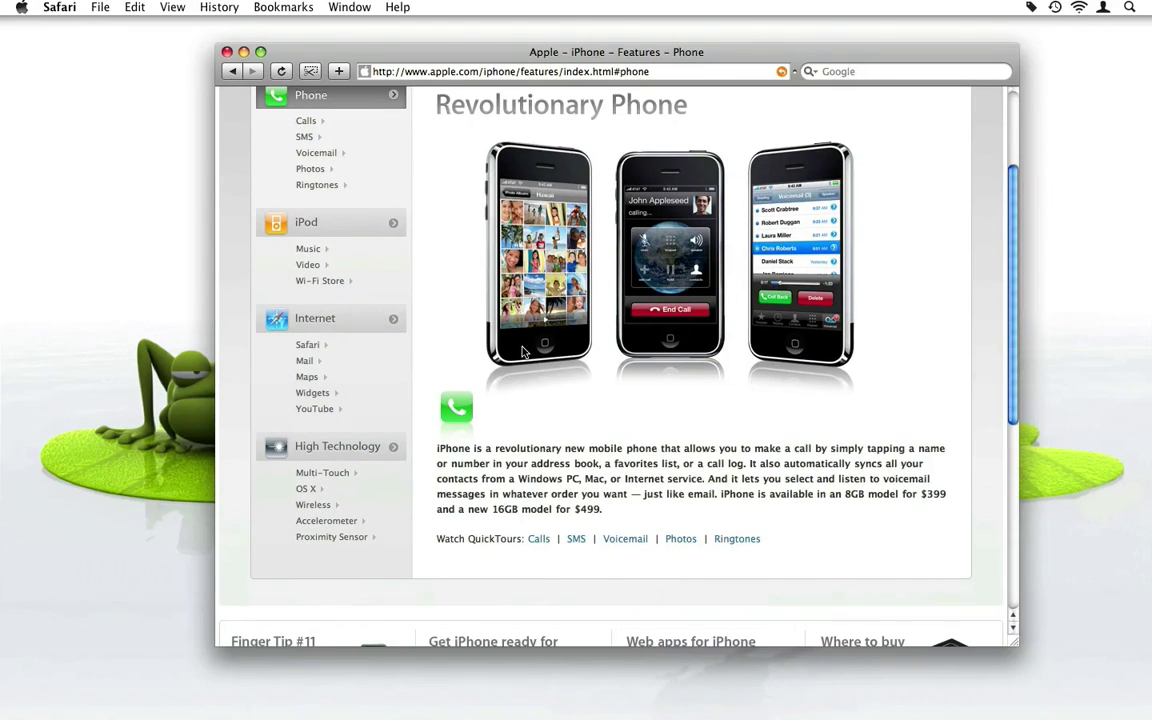
{"action": "left_click", "coordinate": [342, 322]}
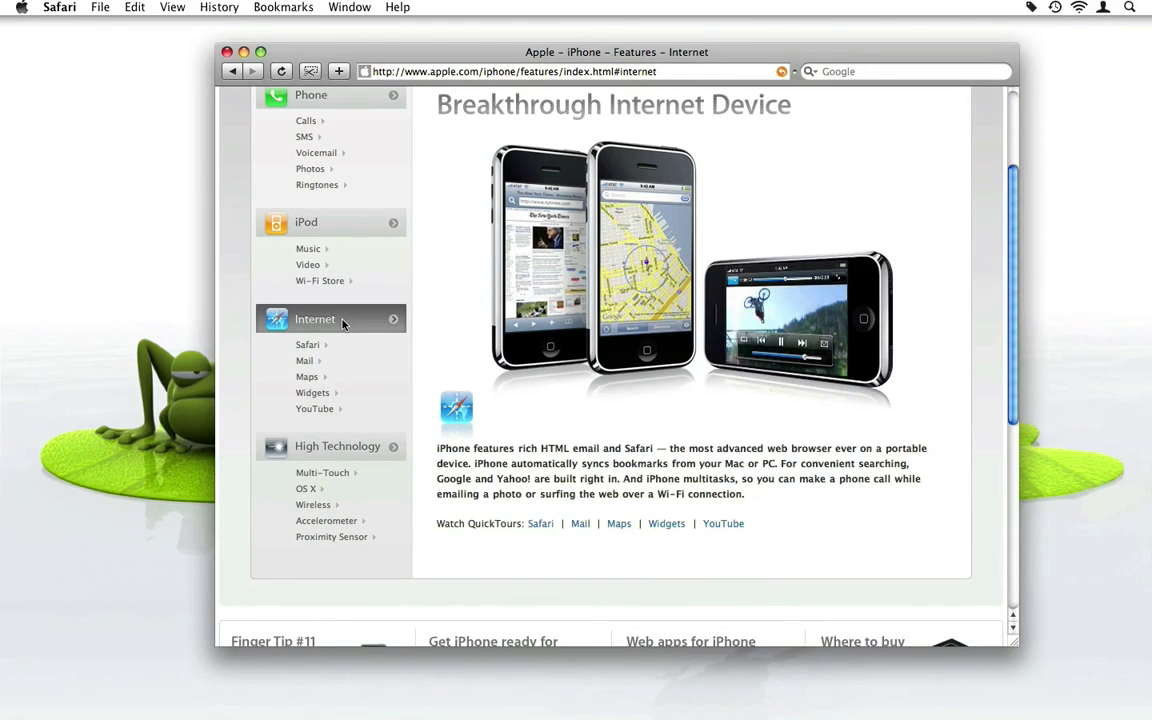
{"action": "right_click", "coordinate": [654, 248]}
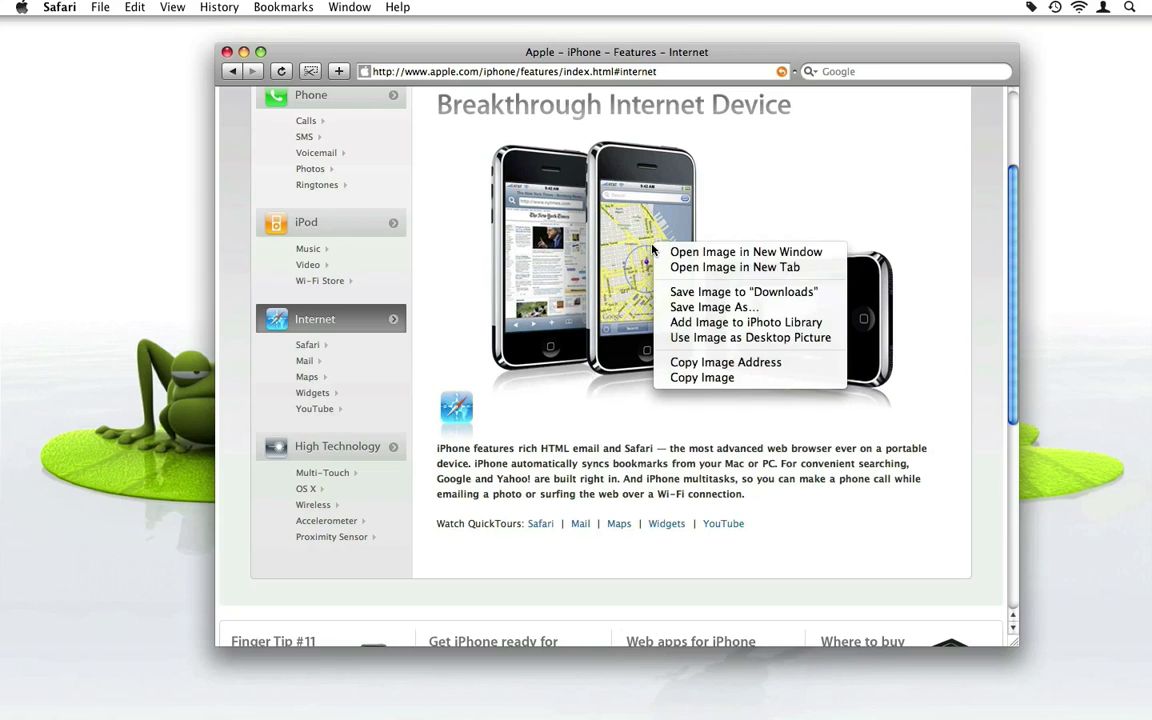
{"action": "left_click", "coordinate": [703, 292]}
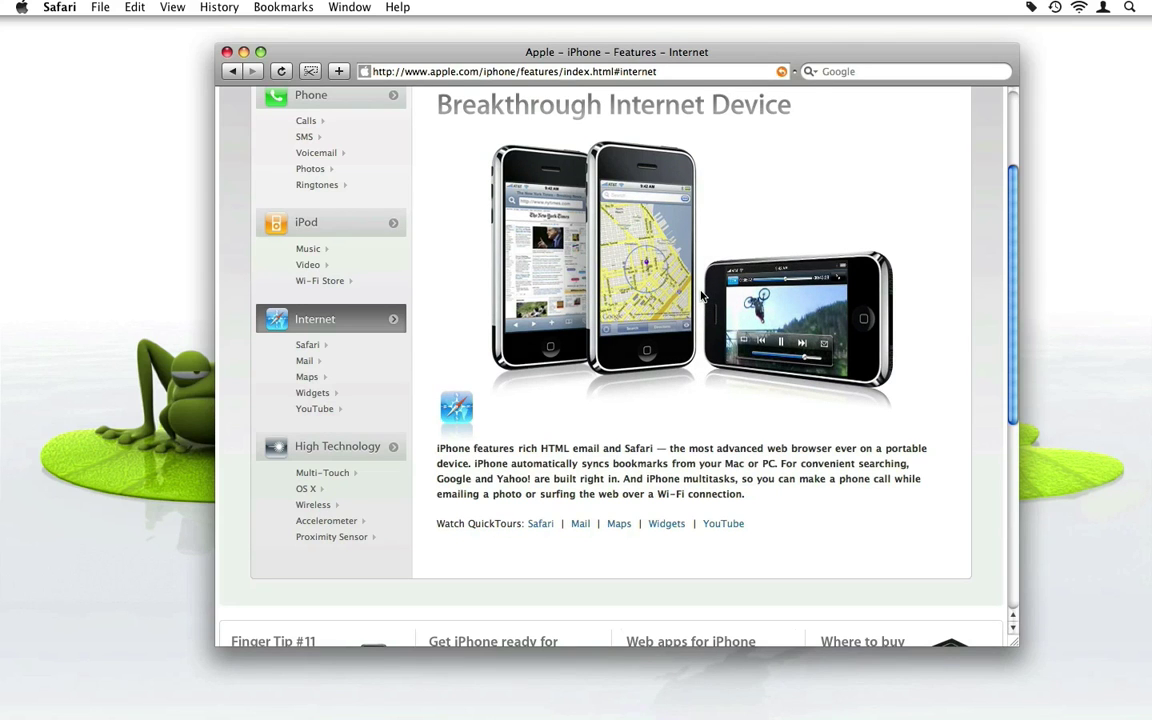
Open the iPhone User's Guide PDF from the iPhone overview page
{"action": "scroll", "coordinate": [703, 293], "scroll_direction": "up", "scroll_amount": 2}
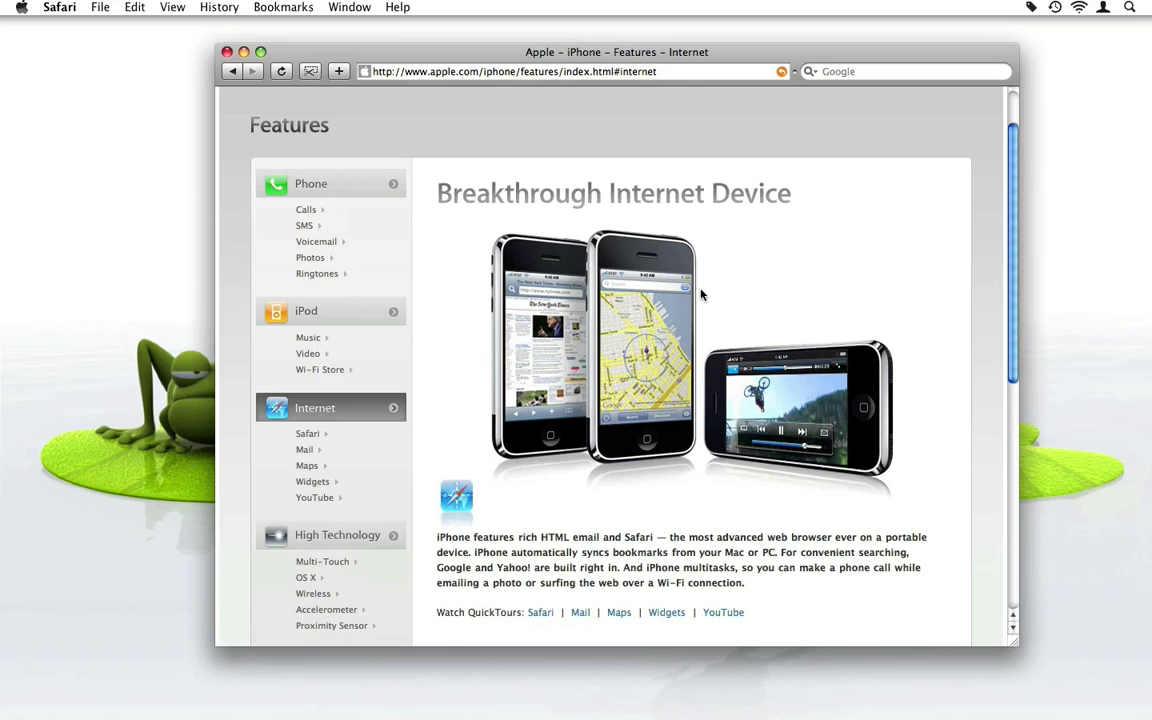
{"action": "scroll", "coordinate": [702, 292], "scroll_direction": "up", "scroll_amount": 2}
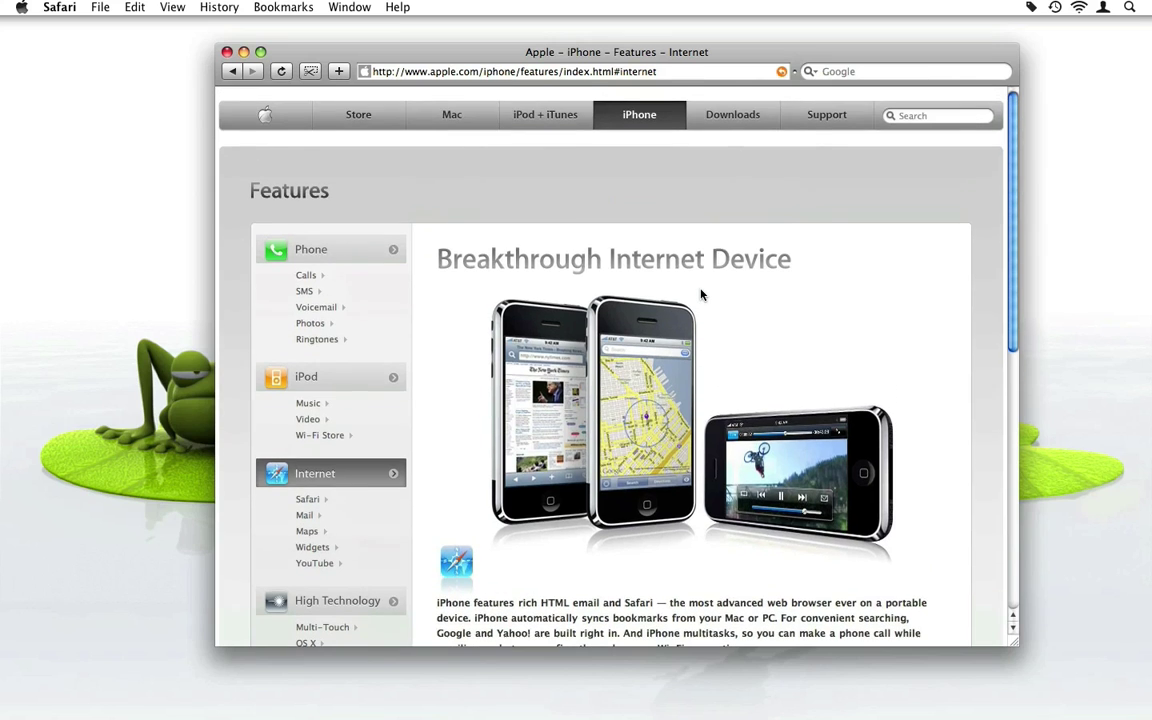
{"action": "left_click", "coordinate": [647, 127]}
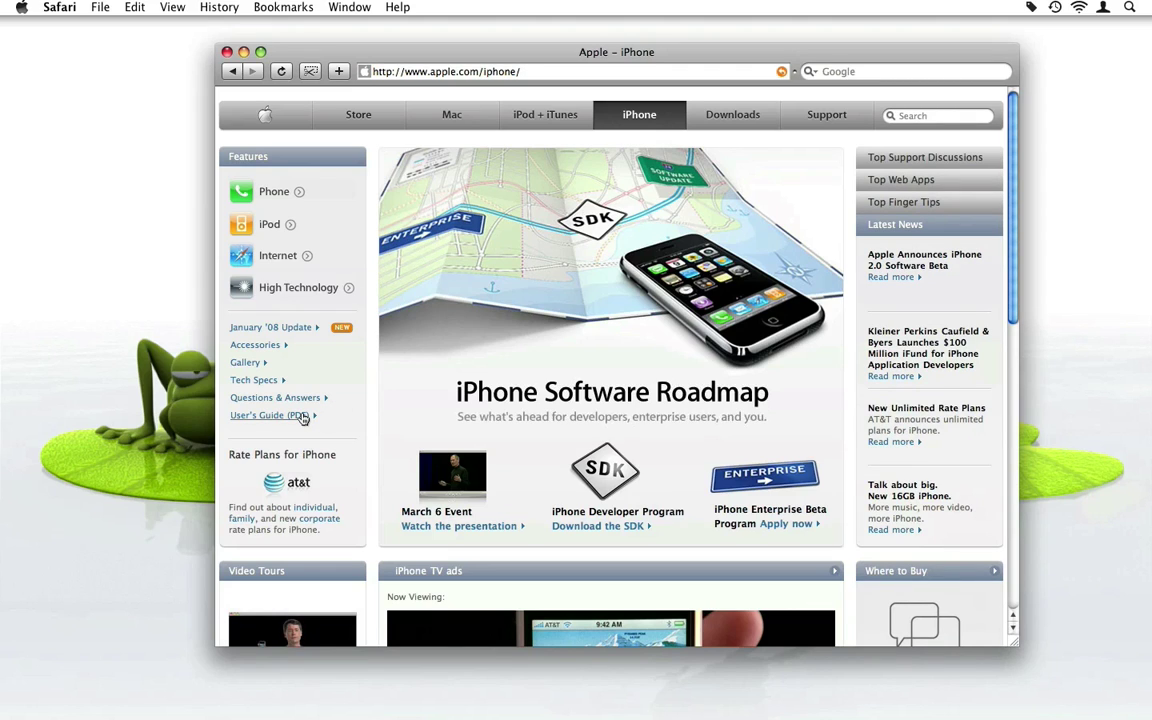
{"action": "left_click", "coordinate": [303, 417]}
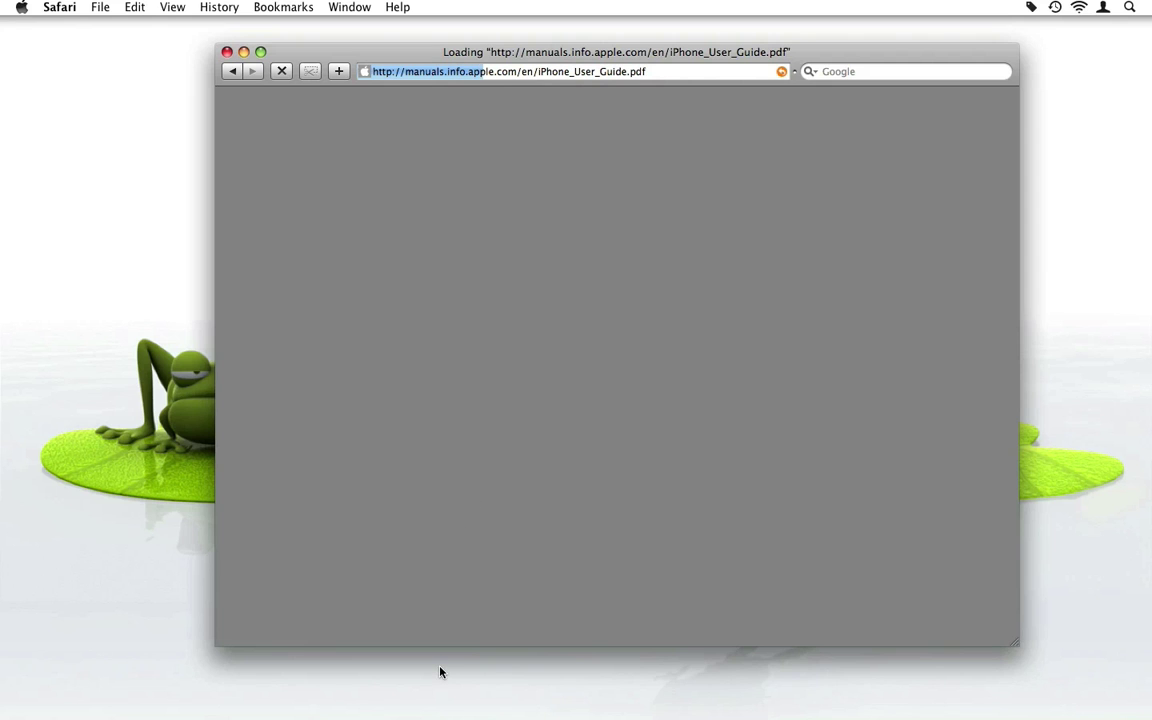
Enable the Drop Box in Punakea's Manage Files preferences, replacing untagged with todo as its tag
{"action": "mouse_move", "coordinate": [458, 700]}
{"action": "left_click", "coordinate": [515, 685]}
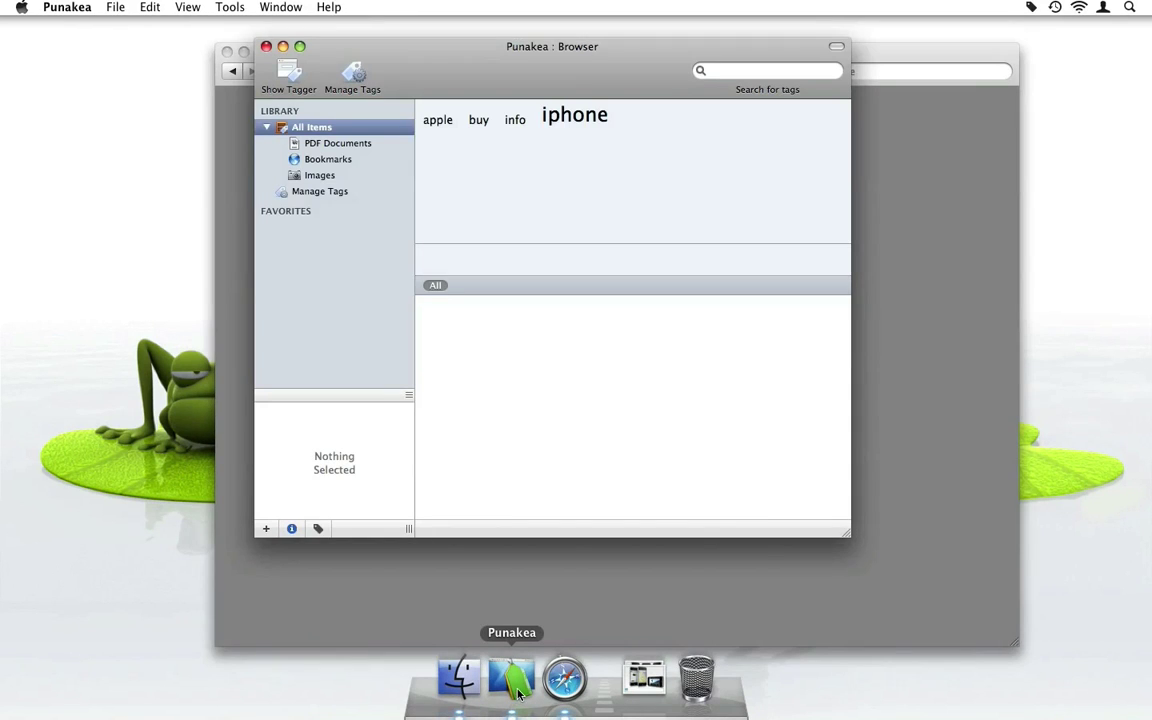
{"action": "left_click", "coordinate": [82, 7]}
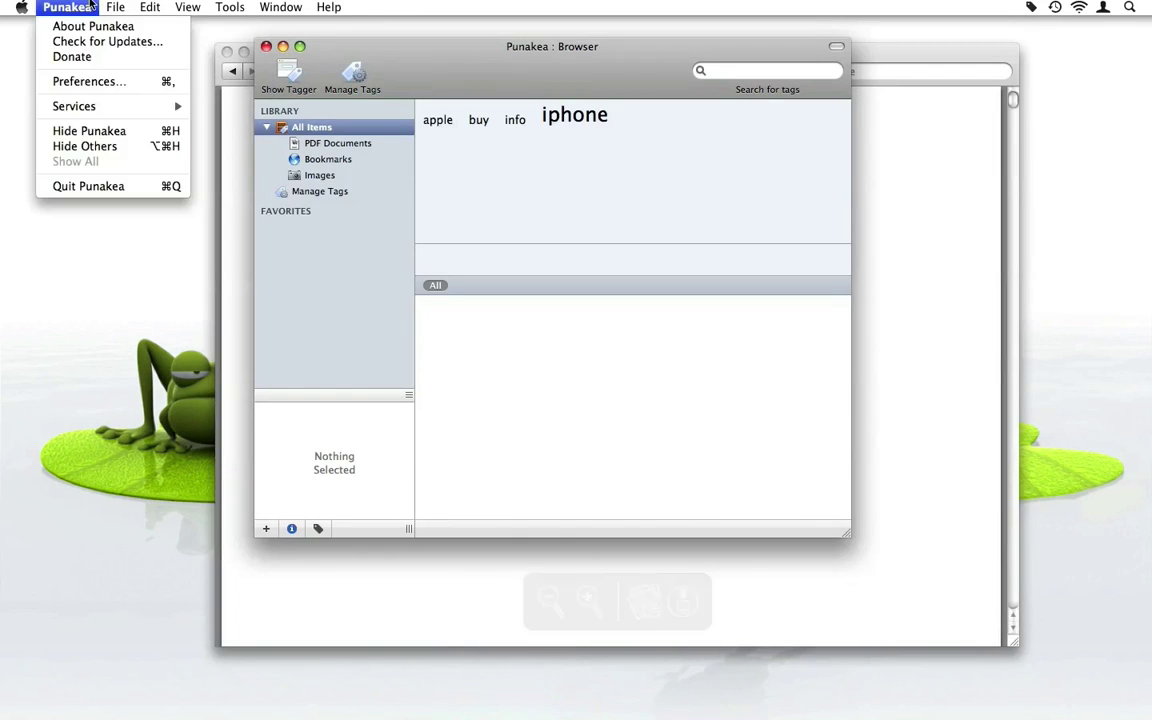
{"action": "left_click", "coordinate": [100, 81]}
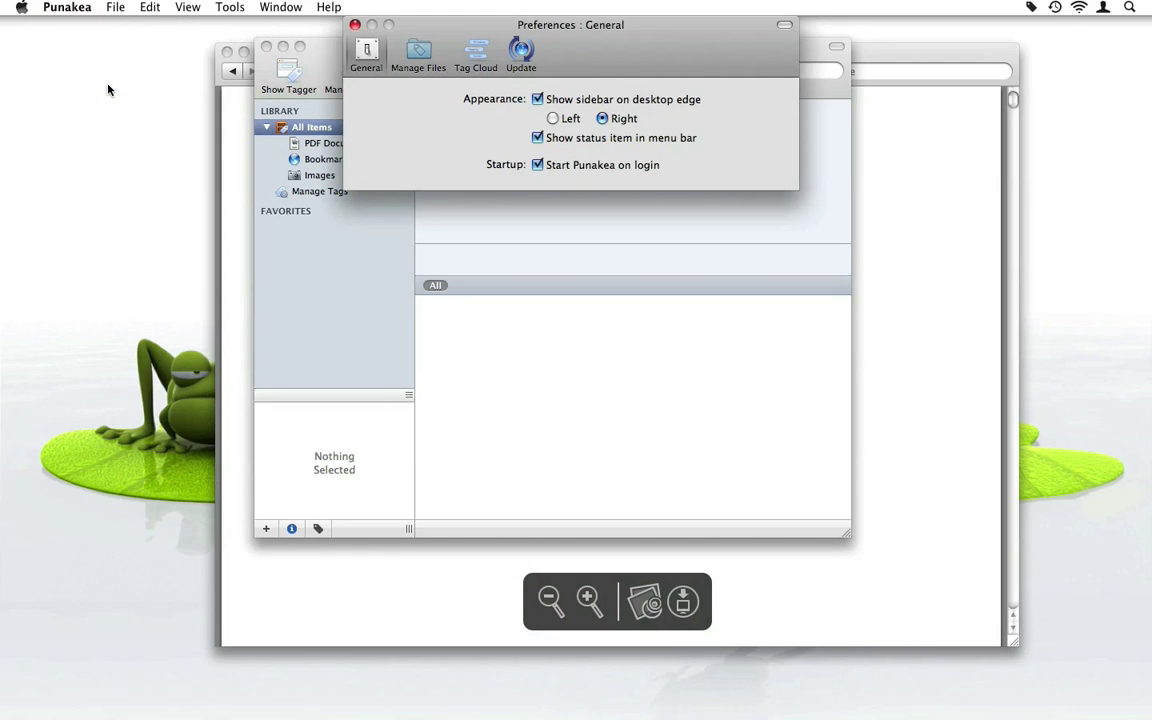
{"action": "left_click", "coordinate": [425, 54]}
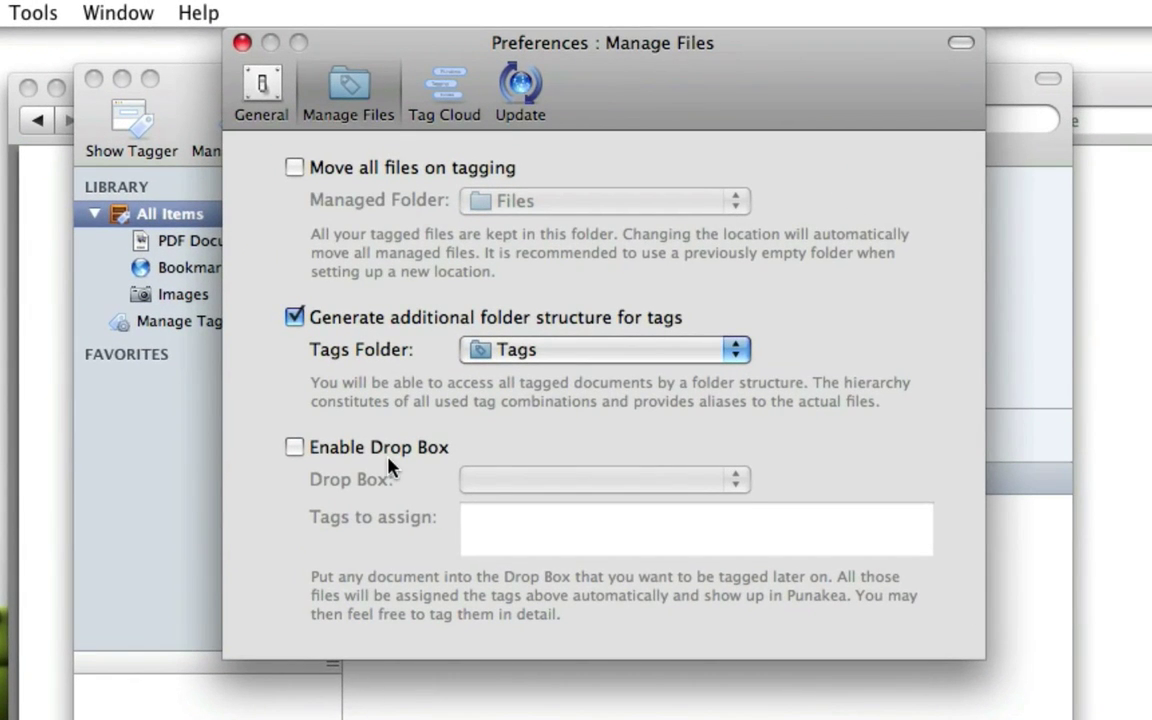
{"action": "left_click", "coordinate": [388, 452]}
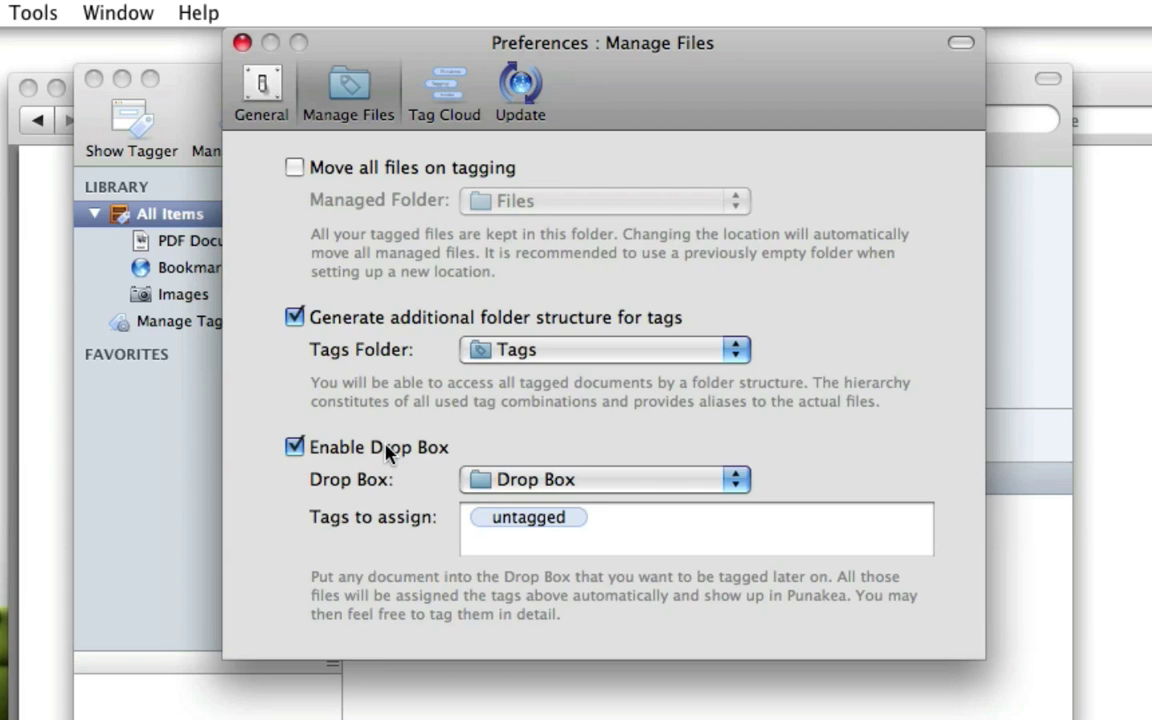
{"action": "left_click", "coordinate": [645, 527]}
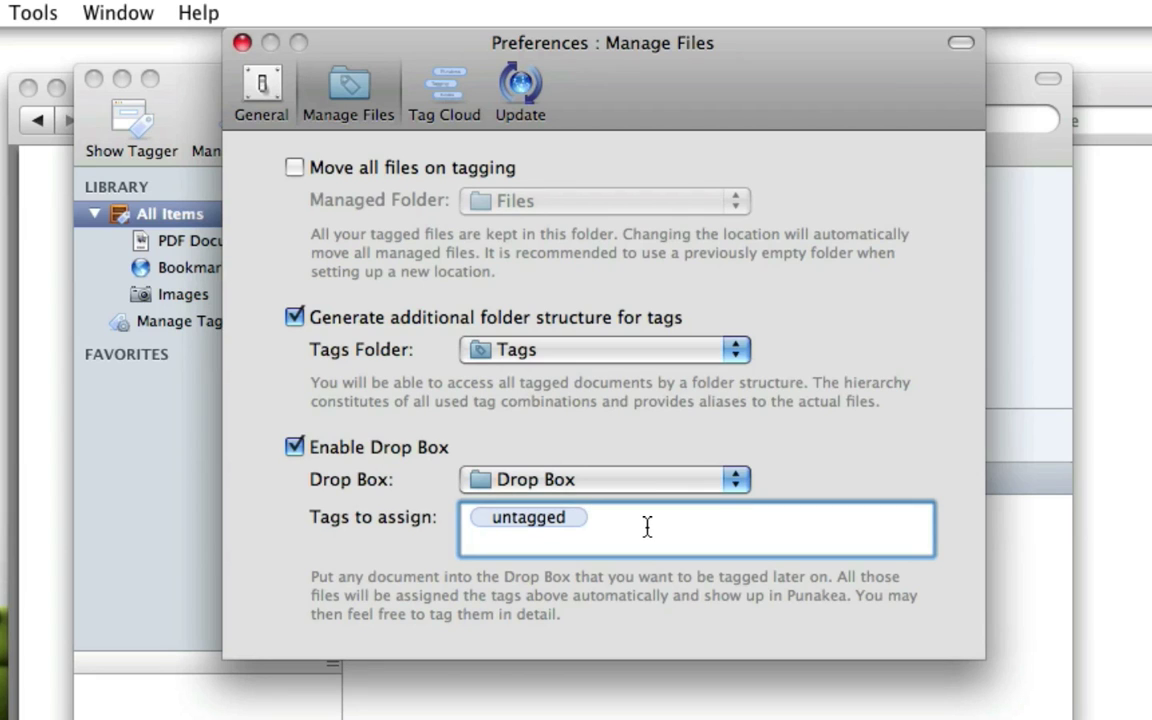
{"action": "key", "text": "BackSpace"}
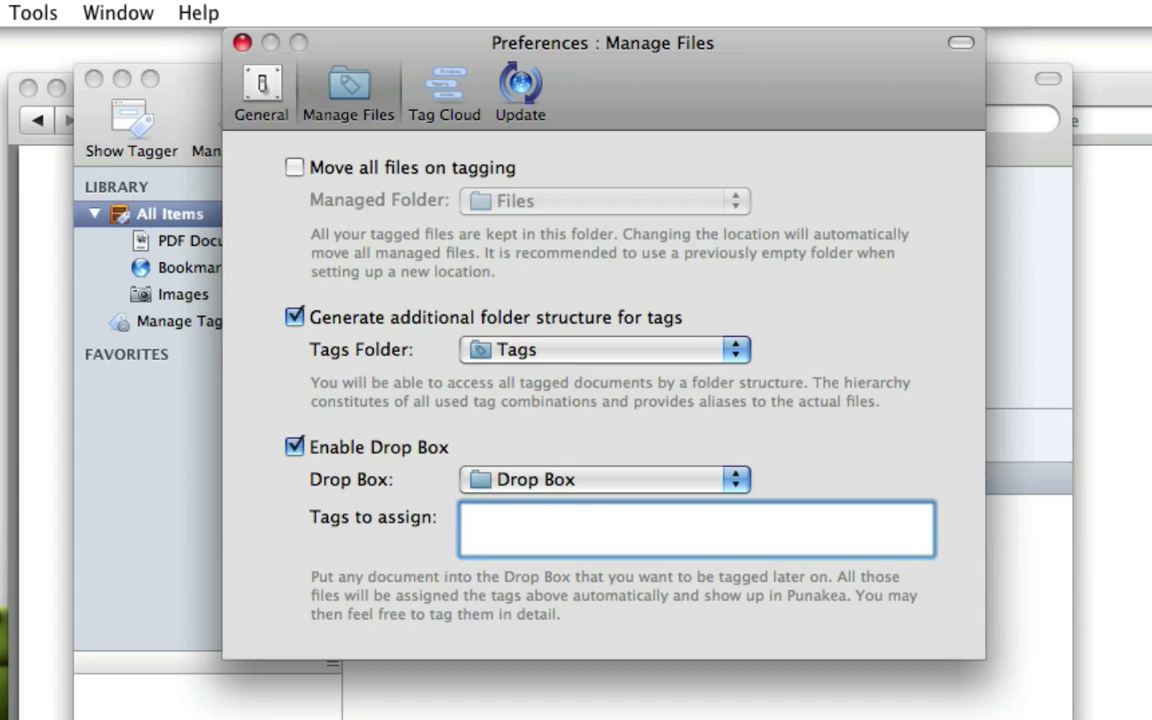
{"action": "type", "text": "todo"}
{"action": "key", "text": "Return"}
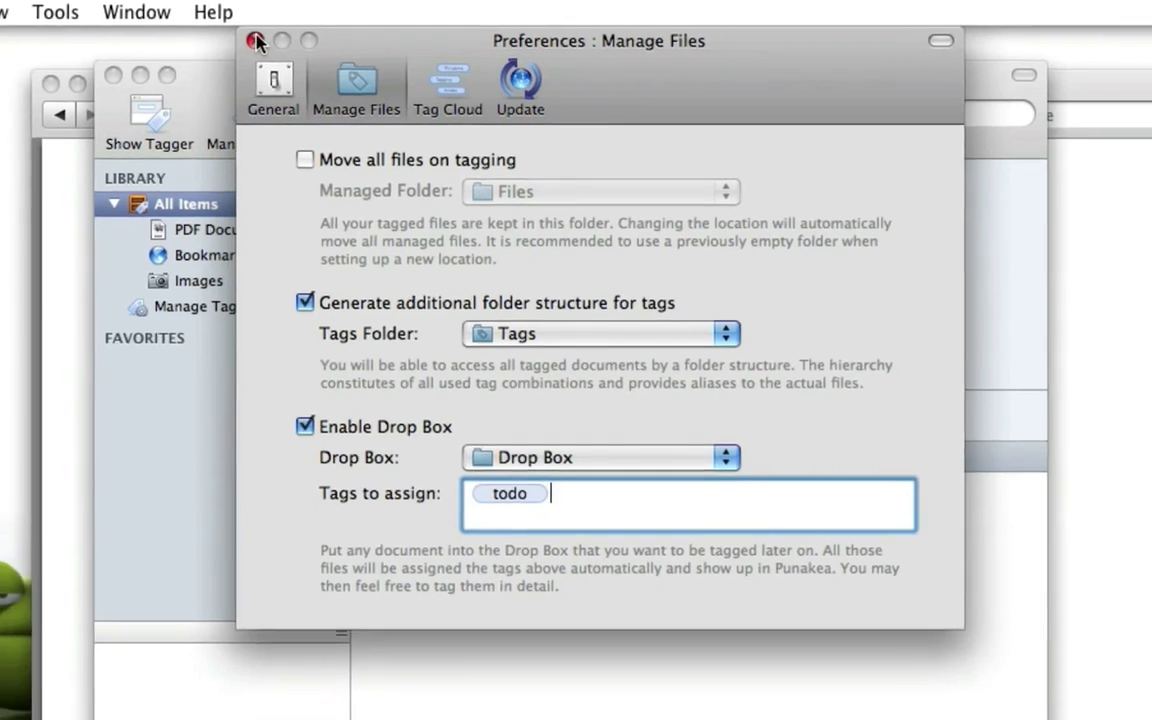
{"action": "left_click", "coordinate": [256, 41]}
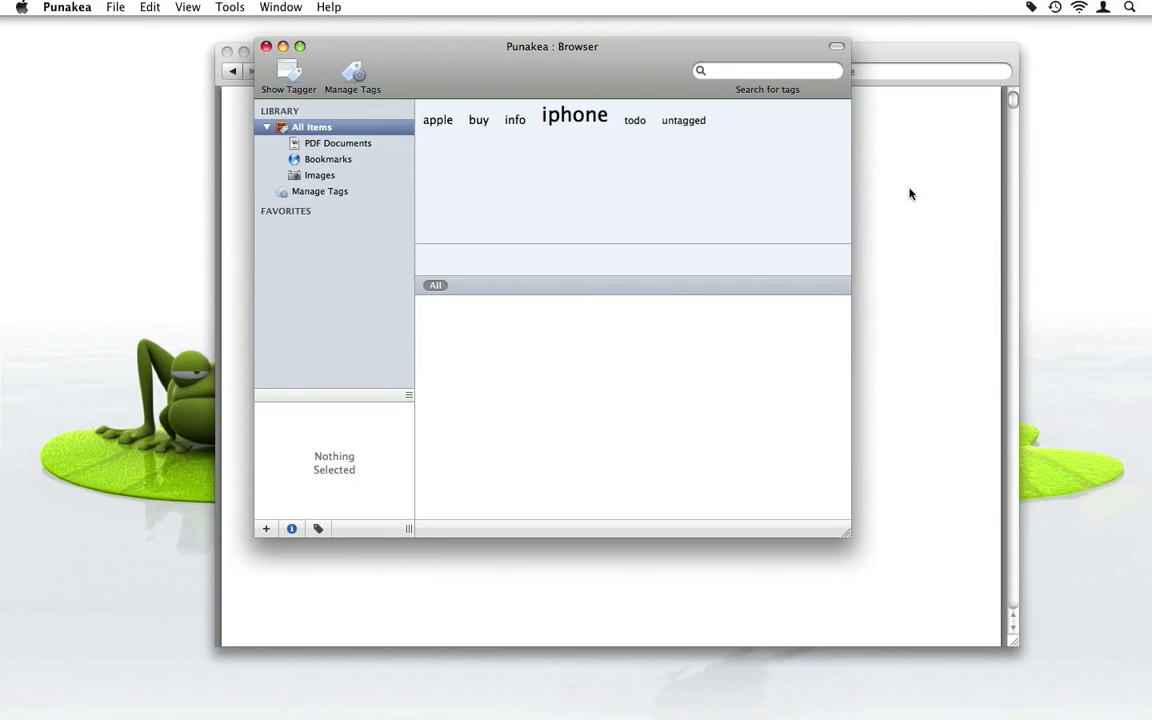
Save the iPhone_User_Guide PDF into the Drop Box folder, then close the Safari window
{"action": "left_click", "coordinate": [910, 193]}
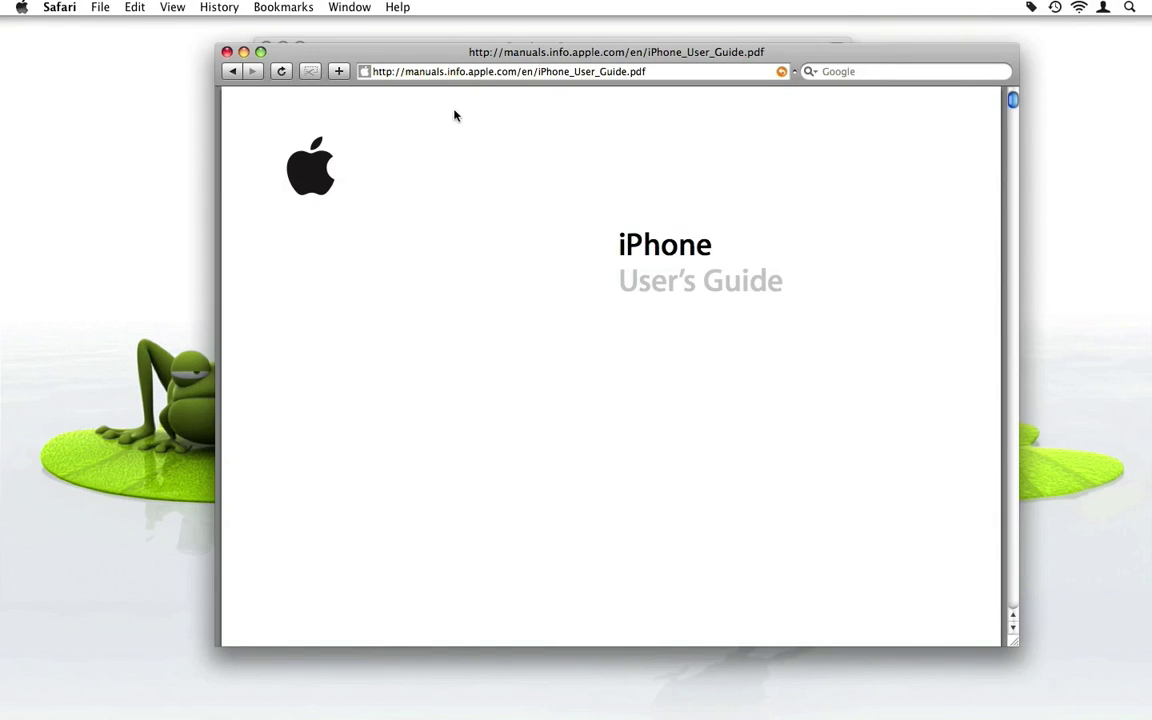
{"action": "right_click", "coordinate": [458, 192]}
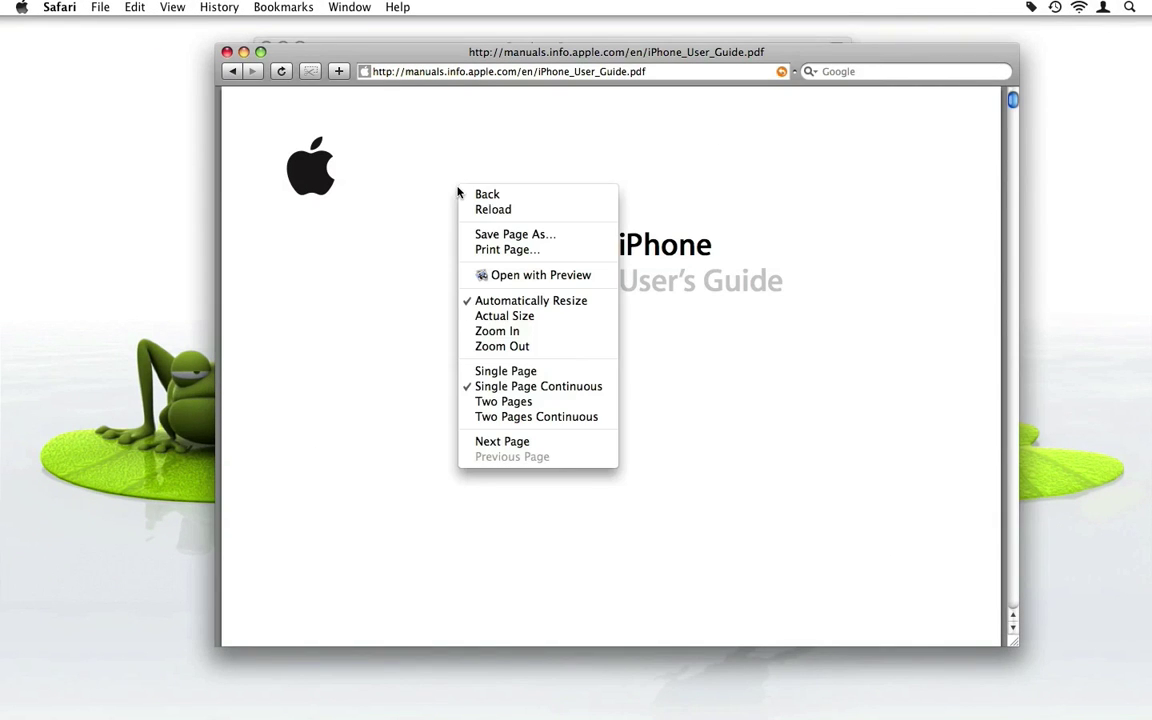
{"action": "left_click", "coordinate": [535, 236]}
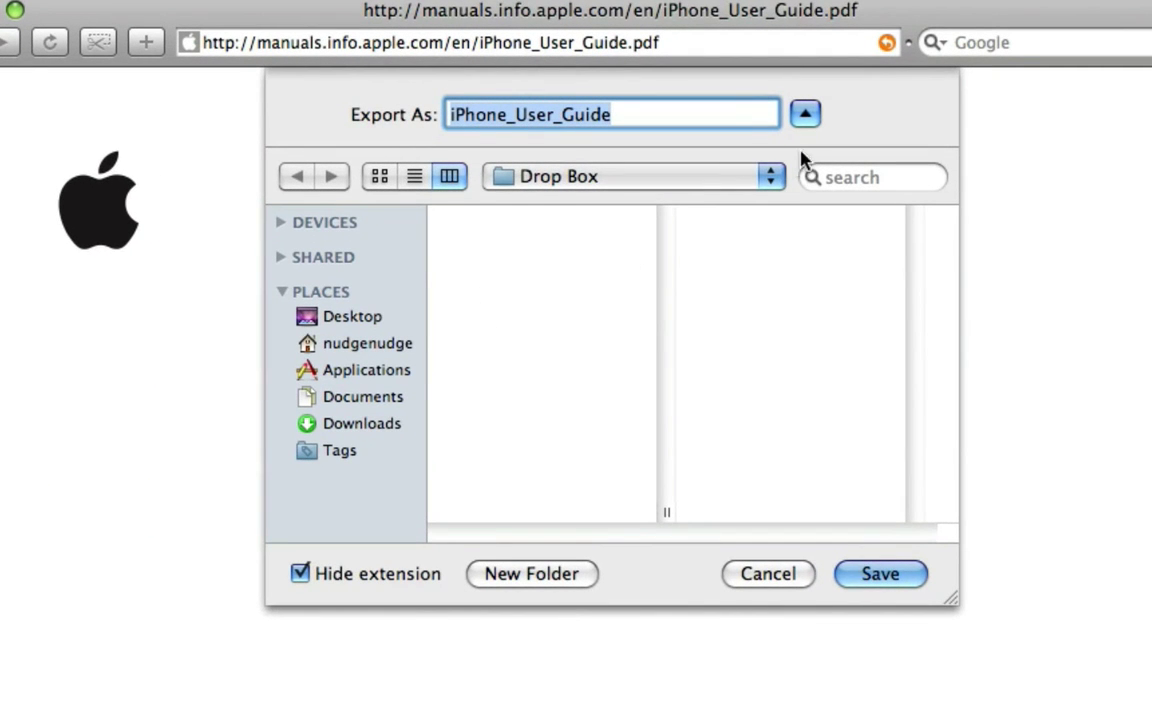
{"action": "left_click", "coordinate": [681, 184]}
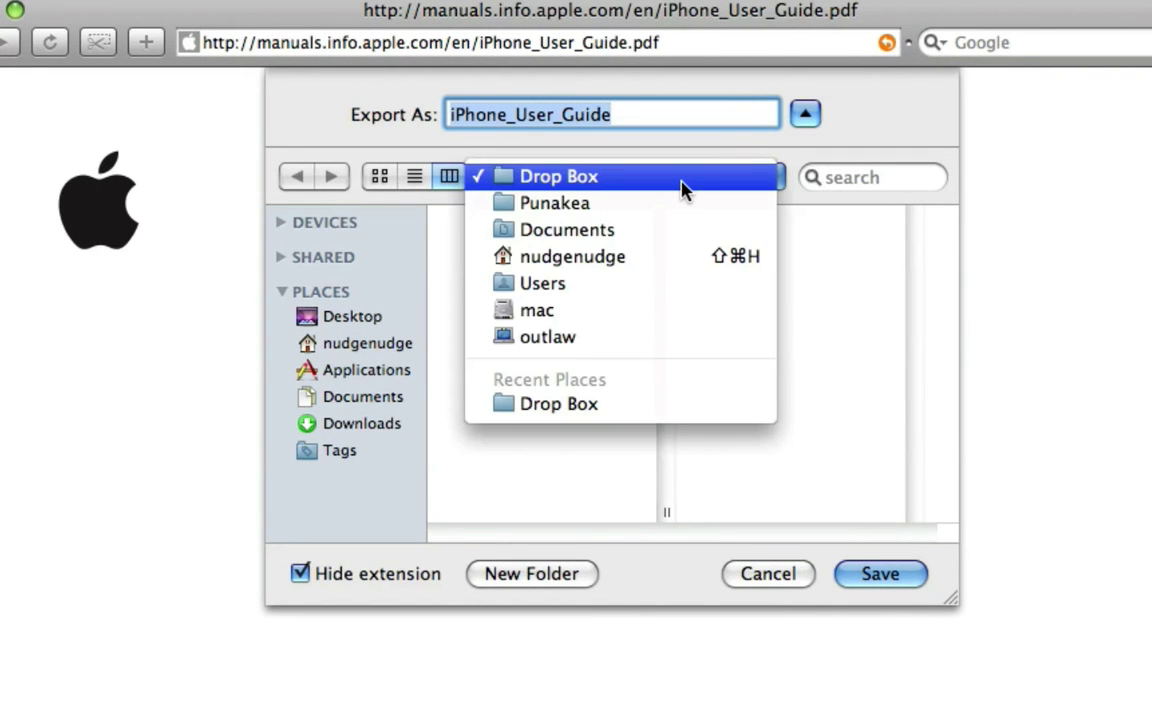
{"action": "left_click", "coordinate": [733, 149]}
{"action": "left_click", "coordinate": [889, 575]}
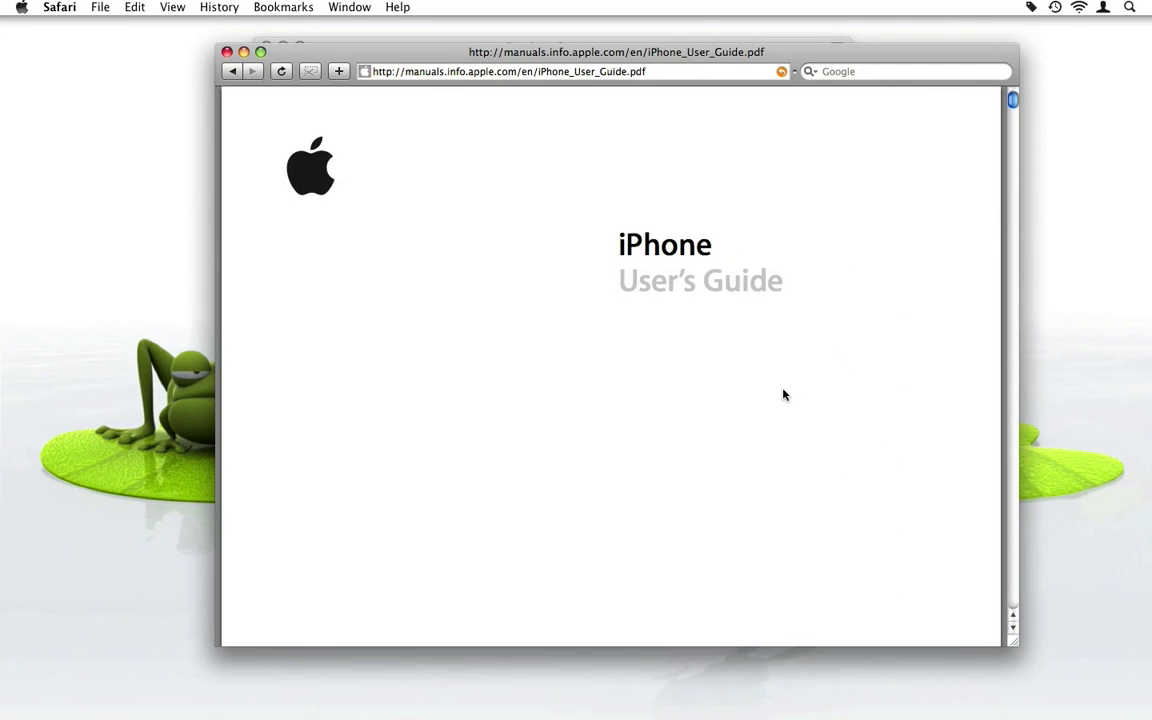
{"action": "left_click", "coordinate": [227, 52]}
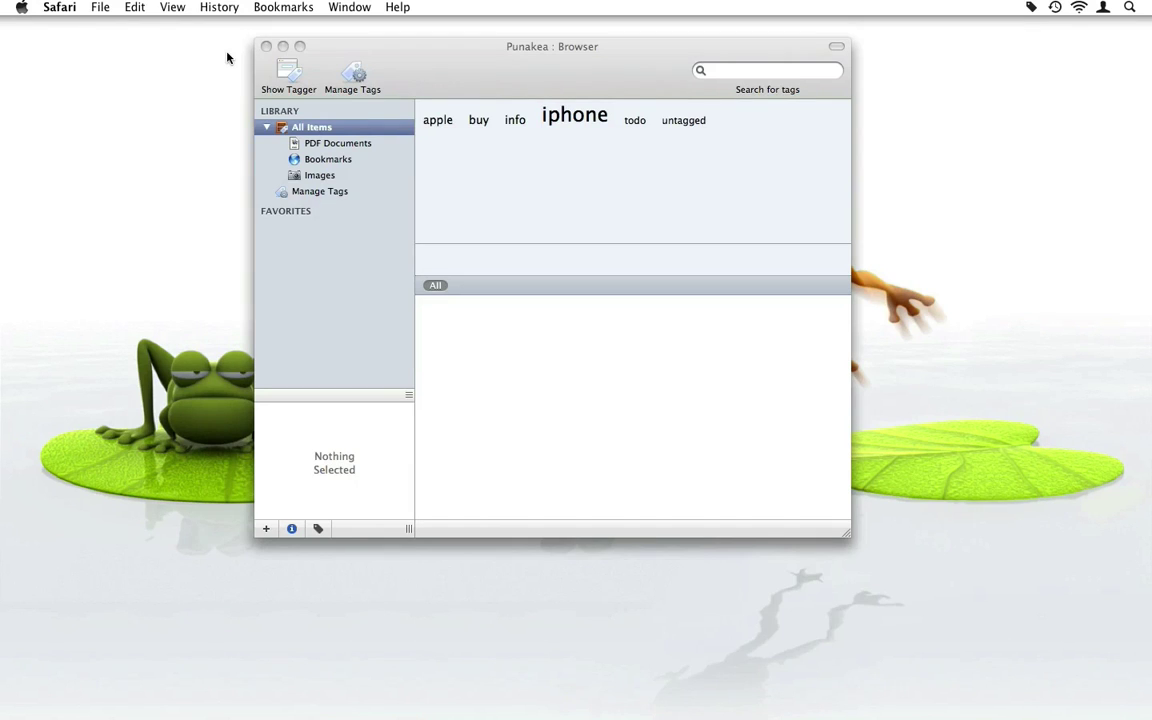
{"action": "left_click", "coordinate": [524, 58]}
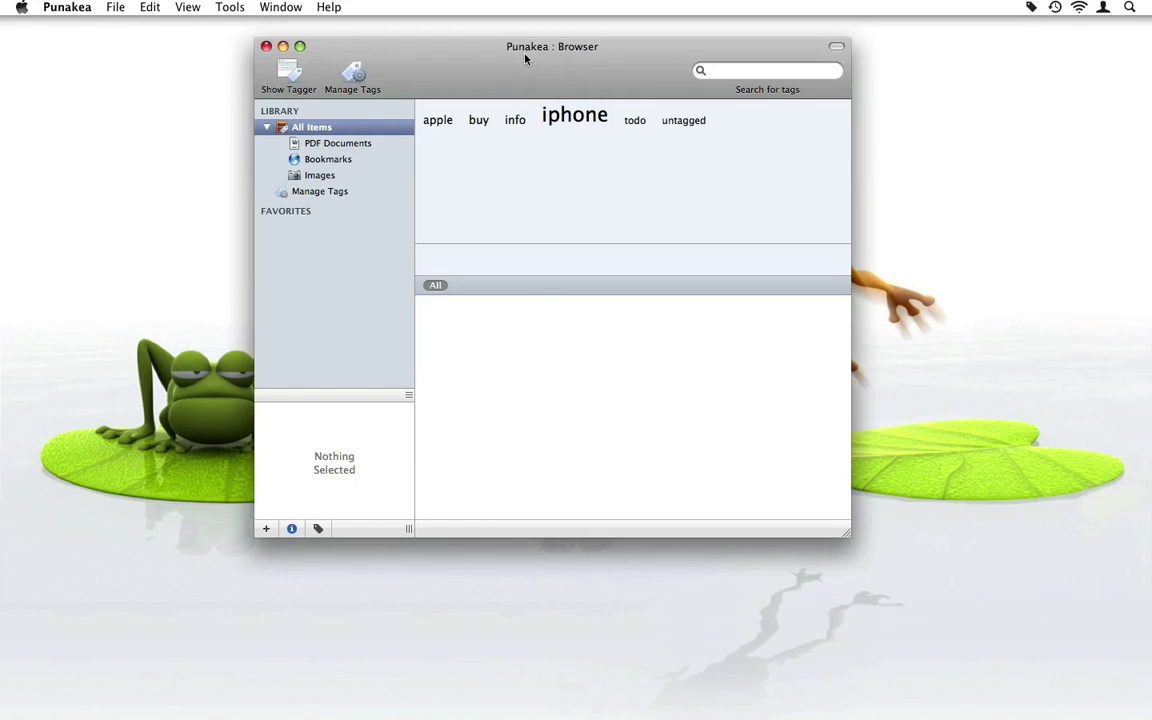
Filter by todo and PDF Documents, open iPhone_User_Guide in Preview, quit it, and close the Browser
{"action": "left_click", "coordinate": [636, 121]}
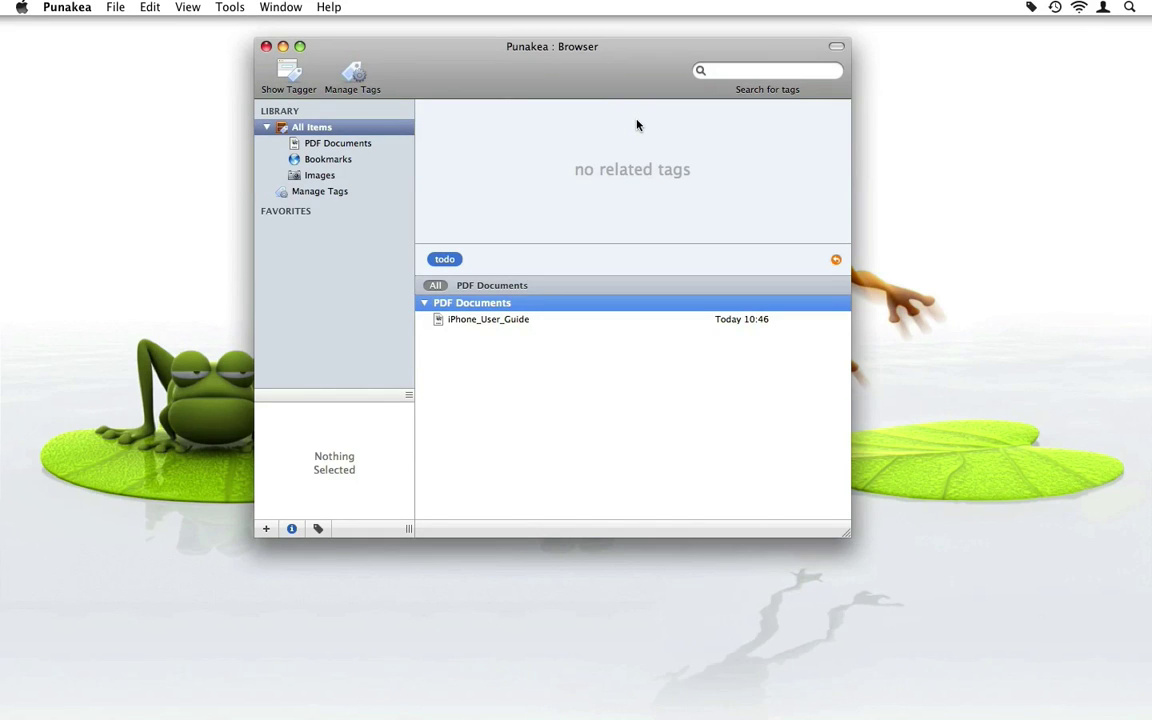
{"action": "left_click", "coordinate": [492, 285]}
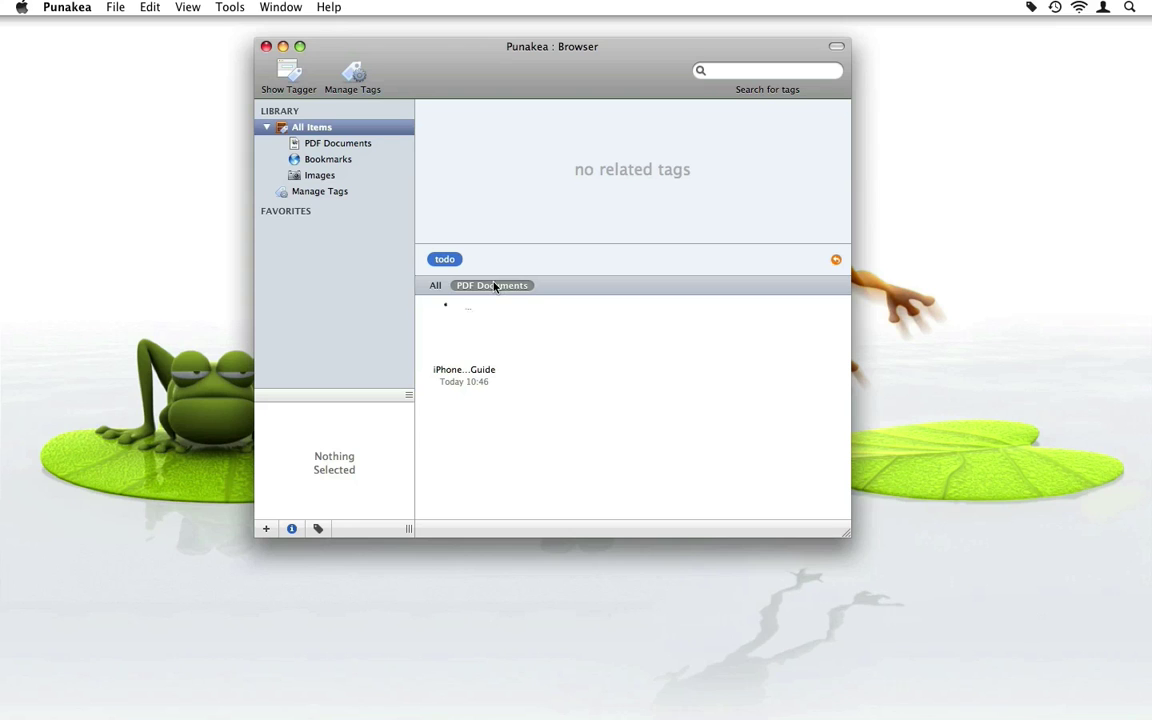
{"action": "left_click", "coordinate": [464, 347]}
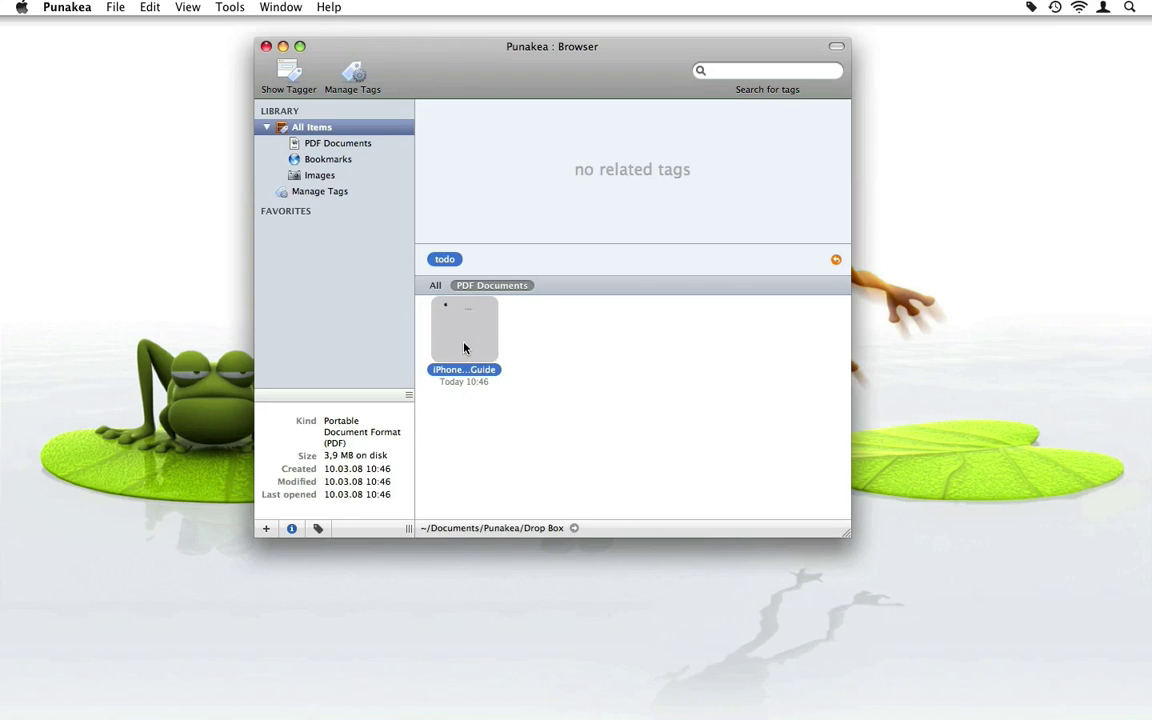
{"action": "double_click", "coordinate": [464, 340]}
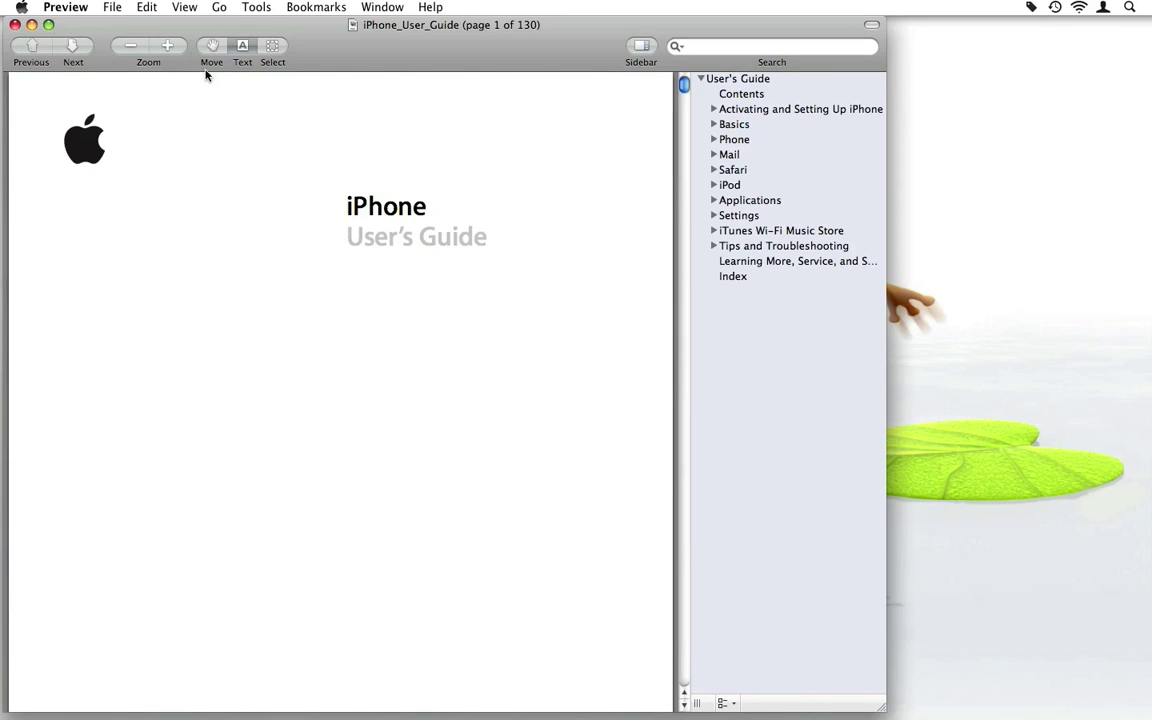
{"action": "left_click", "coordinate": [80, 7]}
{"action": "left_click", "coordinate": [100, 156]}
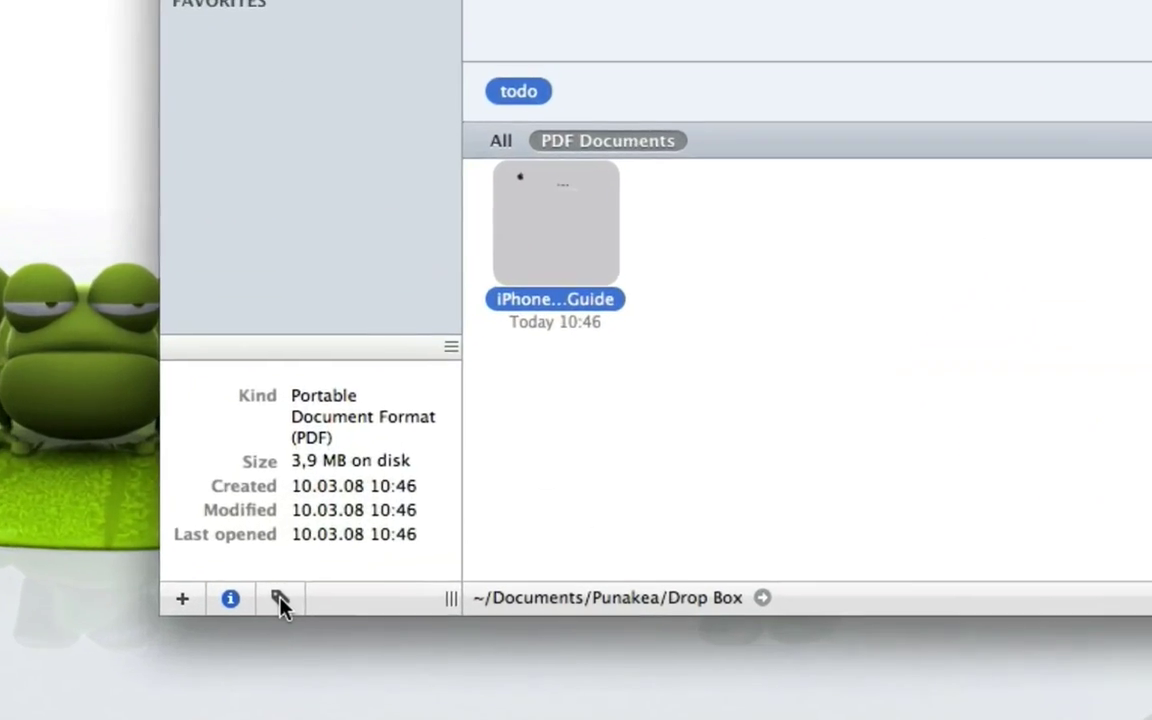
{"action": "left_click", "coordinate": [314, 535]}
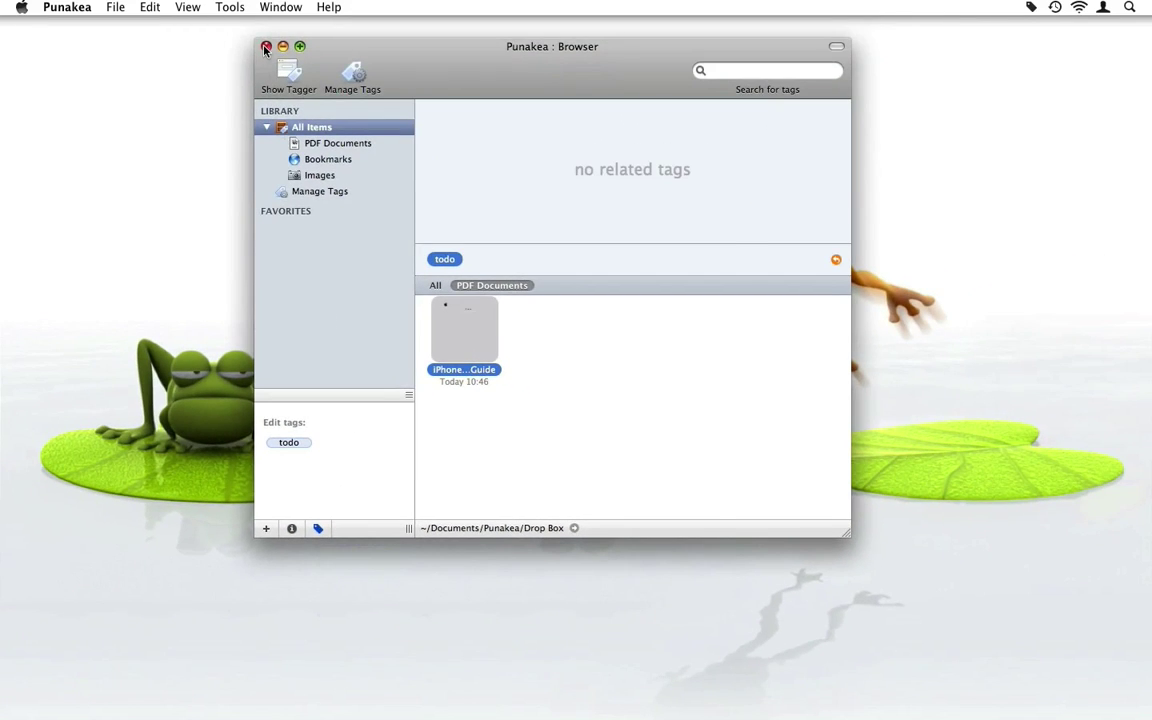
{"action": "left_click", "coordinate": [265, 47]}
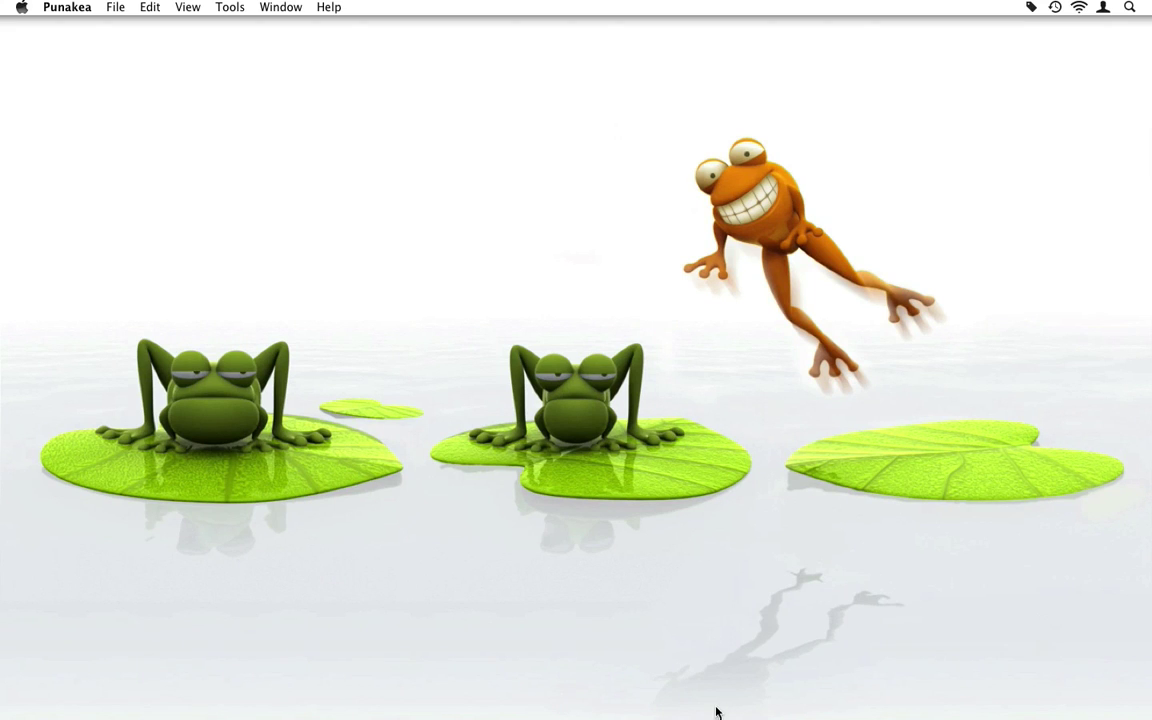
Send internet_hero20080115.png from the Downloads stack to Punakea and tag it iphone and preview
{"action": "mouse_move", "coordinate": [700, 714]}
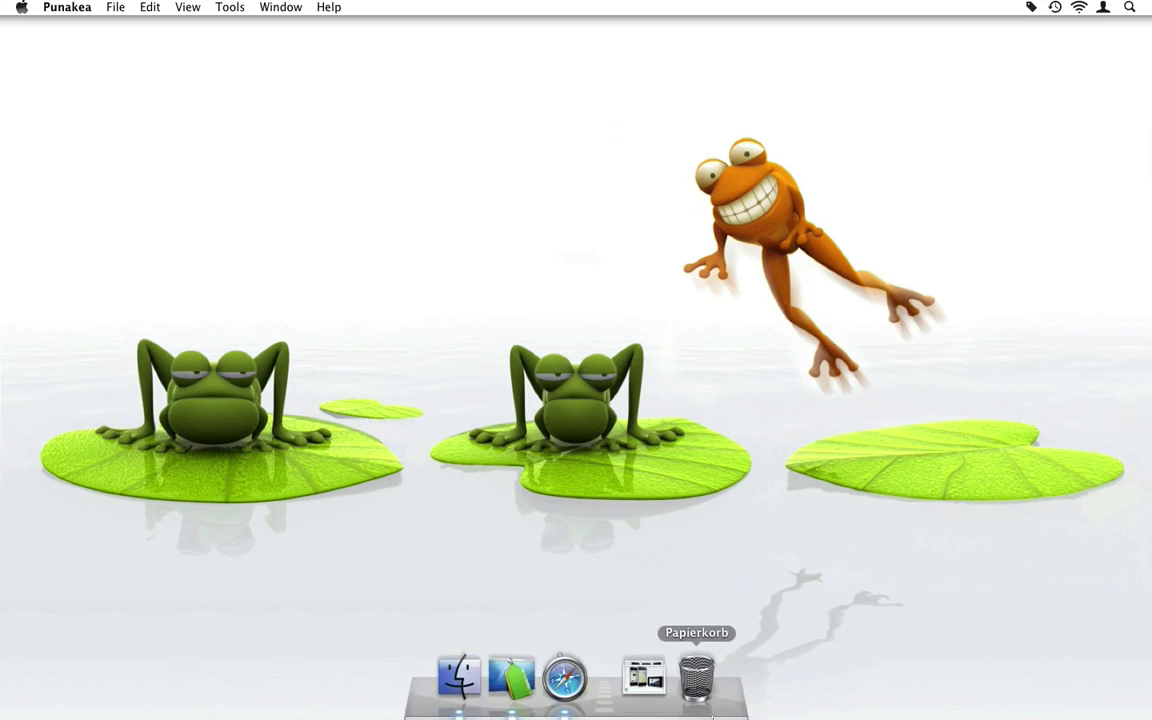
{"action": "left_click", "coordinate": [646, 680]}
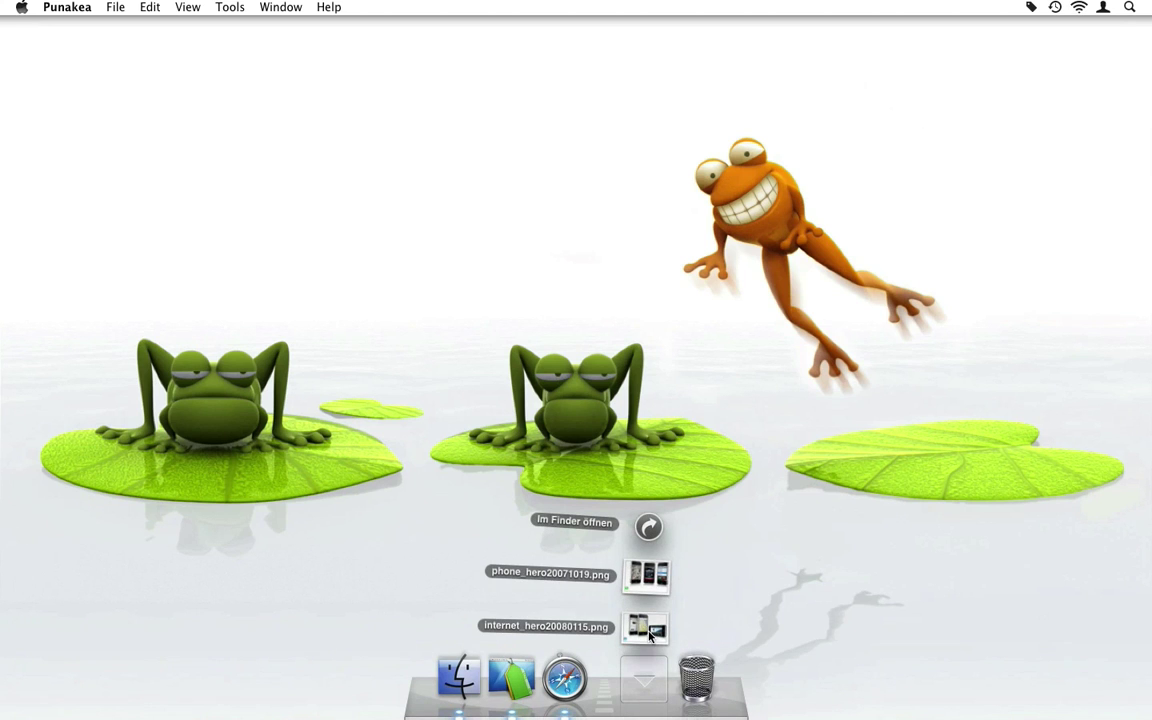
{"action": "left_click_drag", "start_coordinate": [649, 635], "coordinate": [517, 672]}
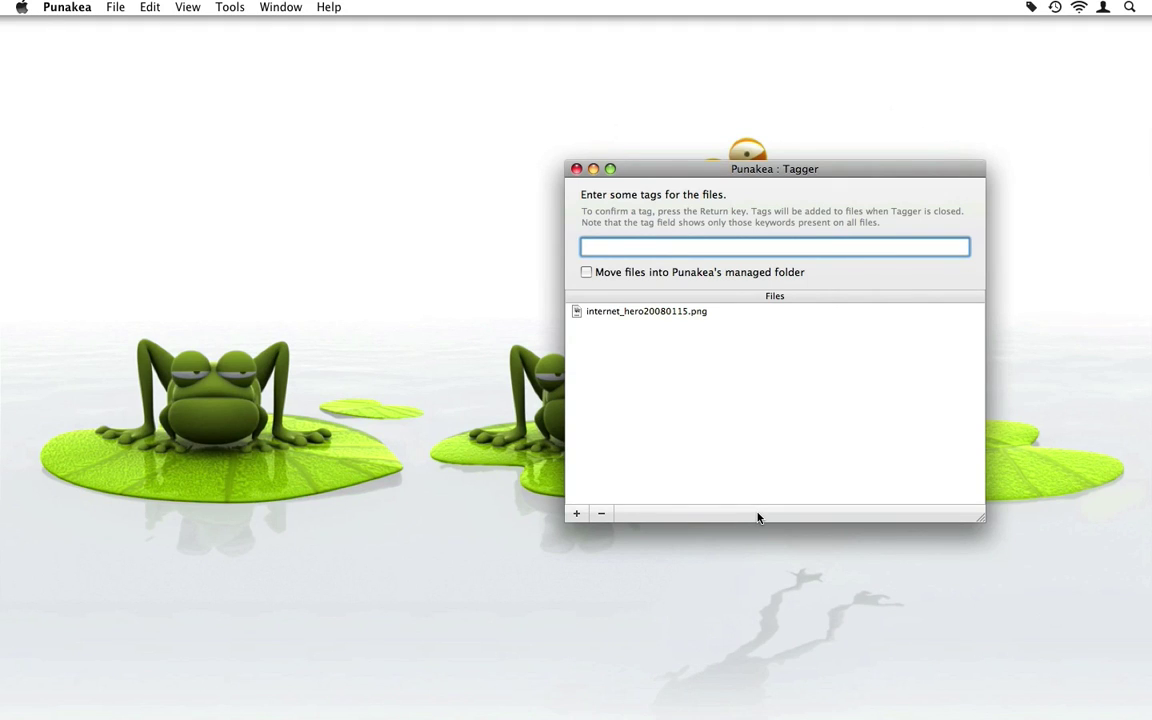
{"action": "type", "text": "iphone"}
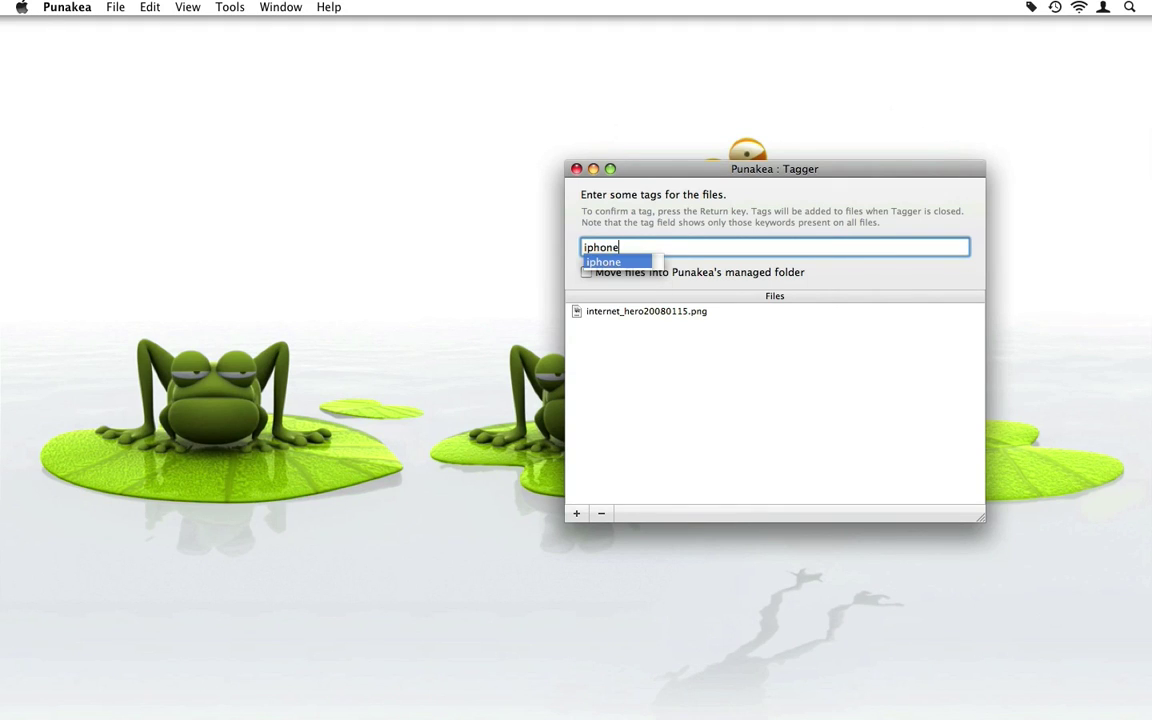
{"action": "key", "text": "Return"}
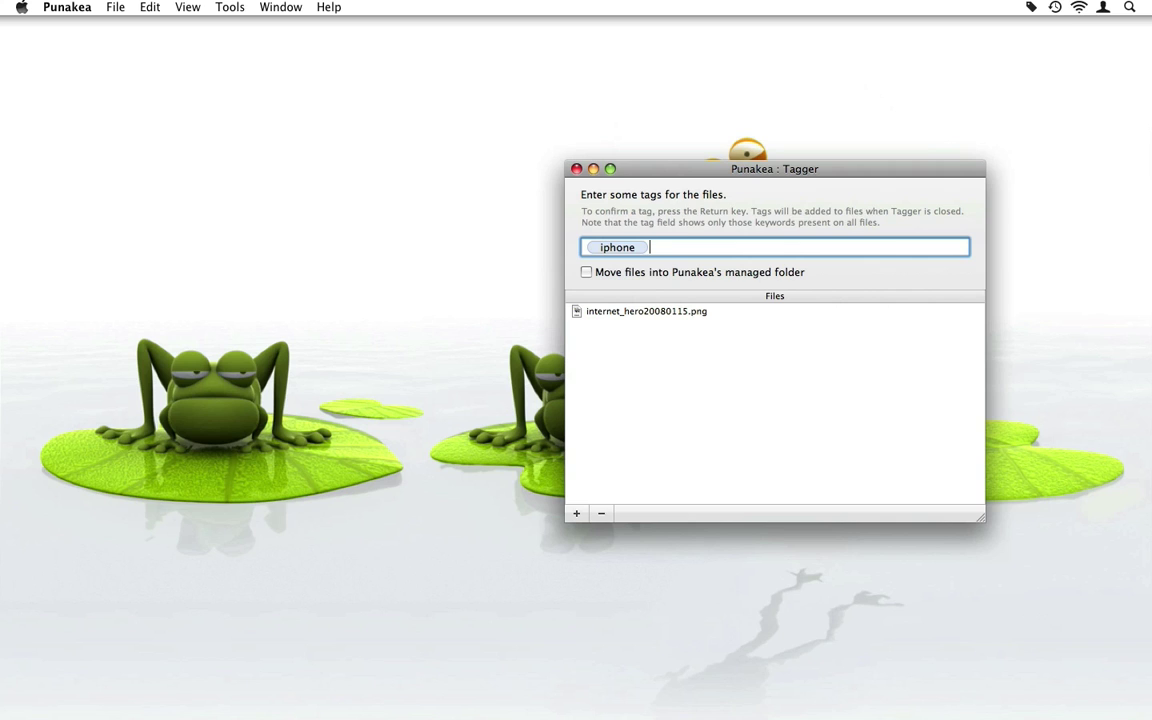
{"action": "type", "text": "preview"}
{"action": "key", "text": "Return"}
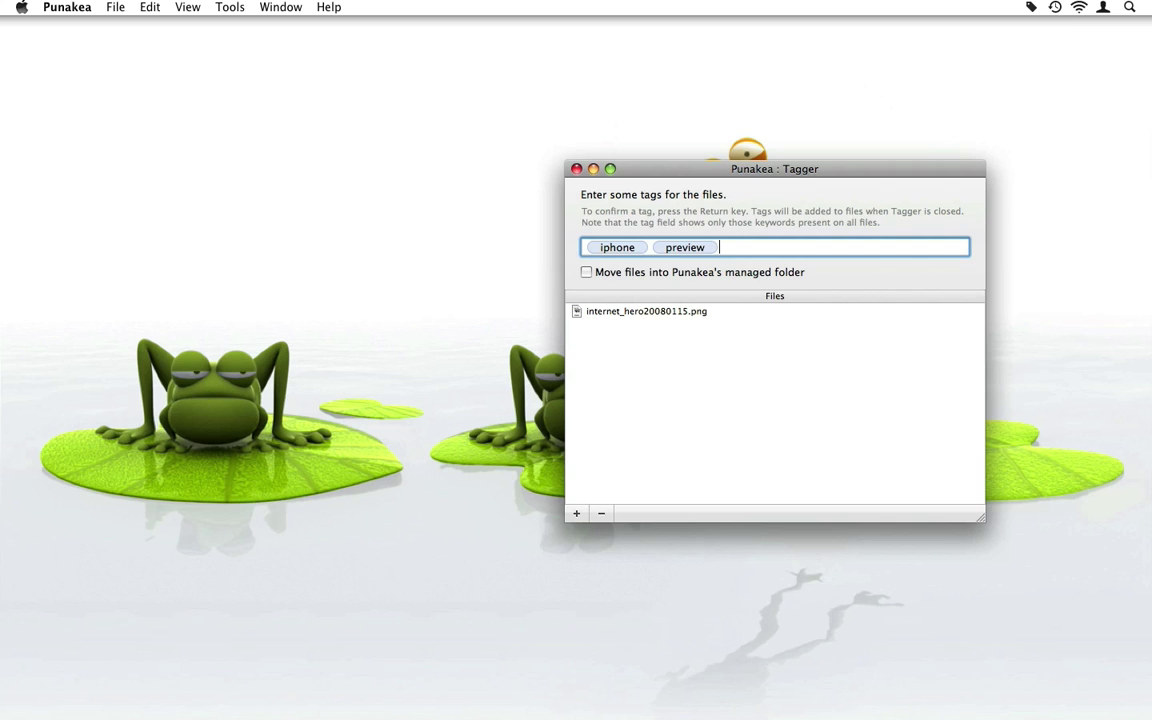
{"action": "left_click", "coordinate": [577, 172]}
{"action": "mouse_move", "coordinate": [497, 700]}
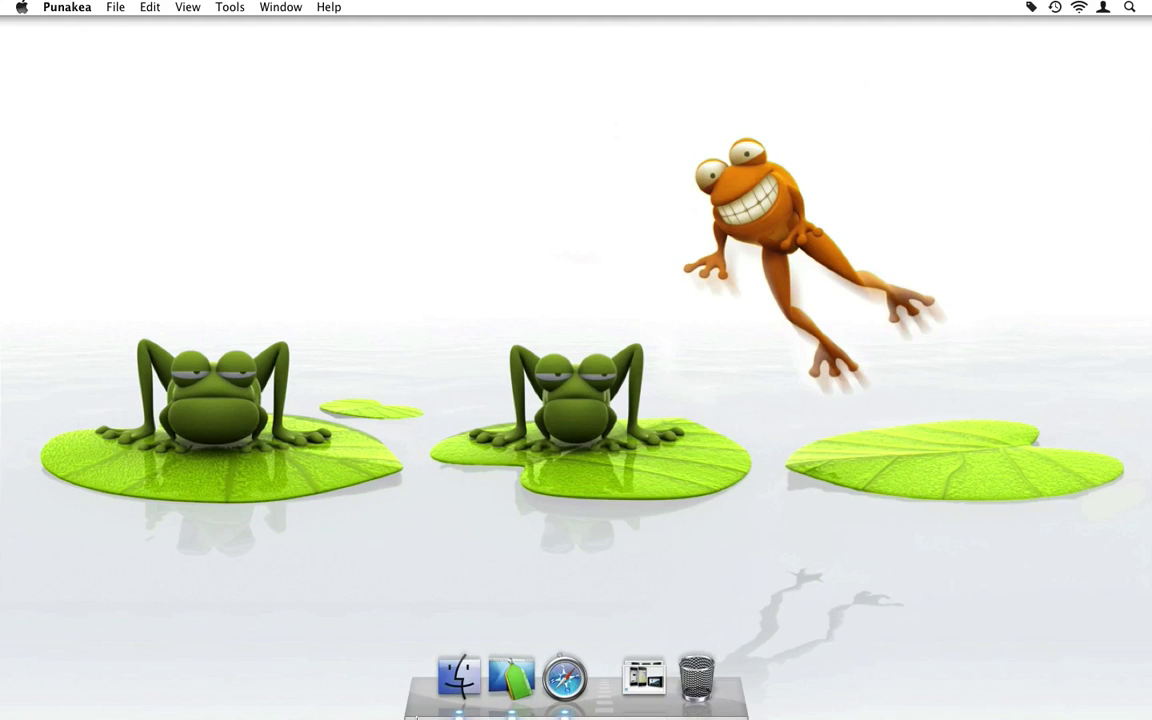
Filter the Browser to iphone-tagged images and drag phone_hero20071019.png in from Downloads
{"action": "left_click", "coordinate": [510, 678]}
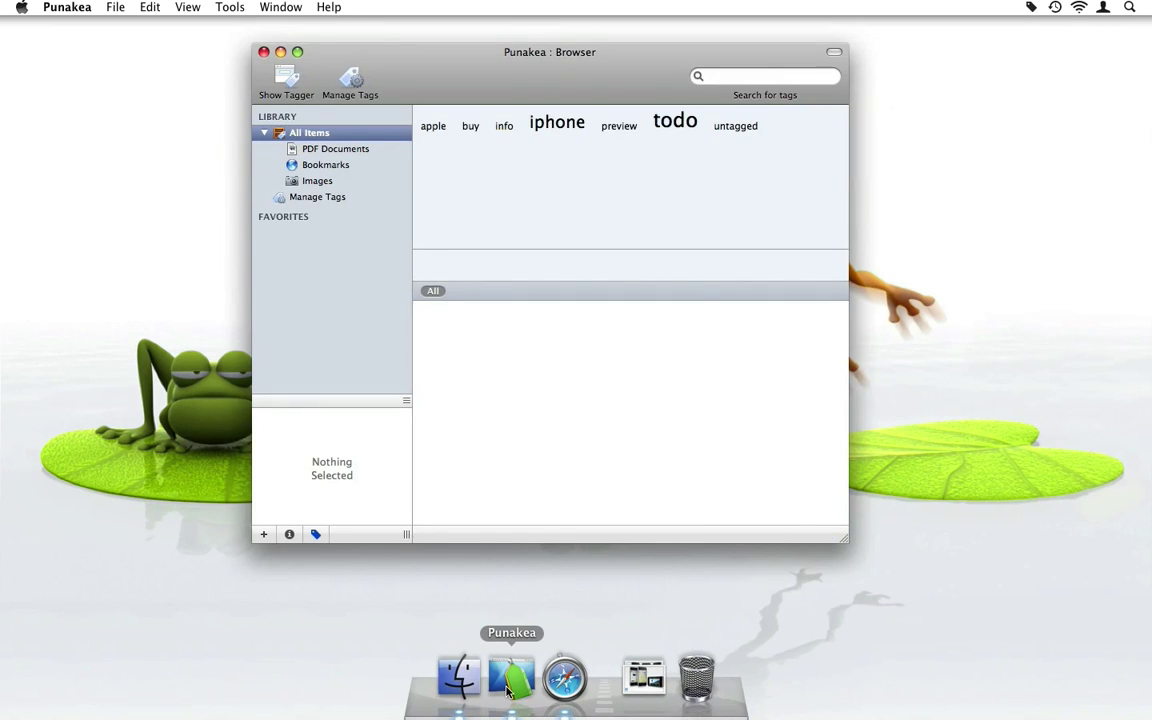
{"action": "left_click", "coordinate": [565, 125]}
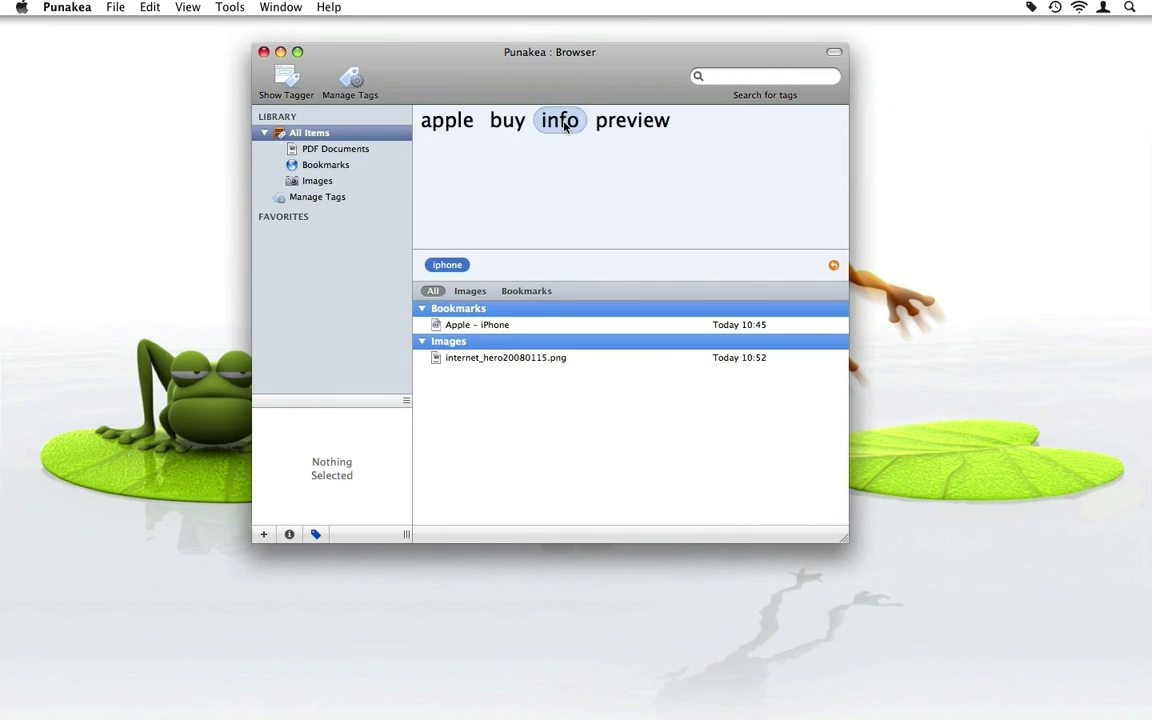
{"action": "left_click", "coordinate": [483, 290]}
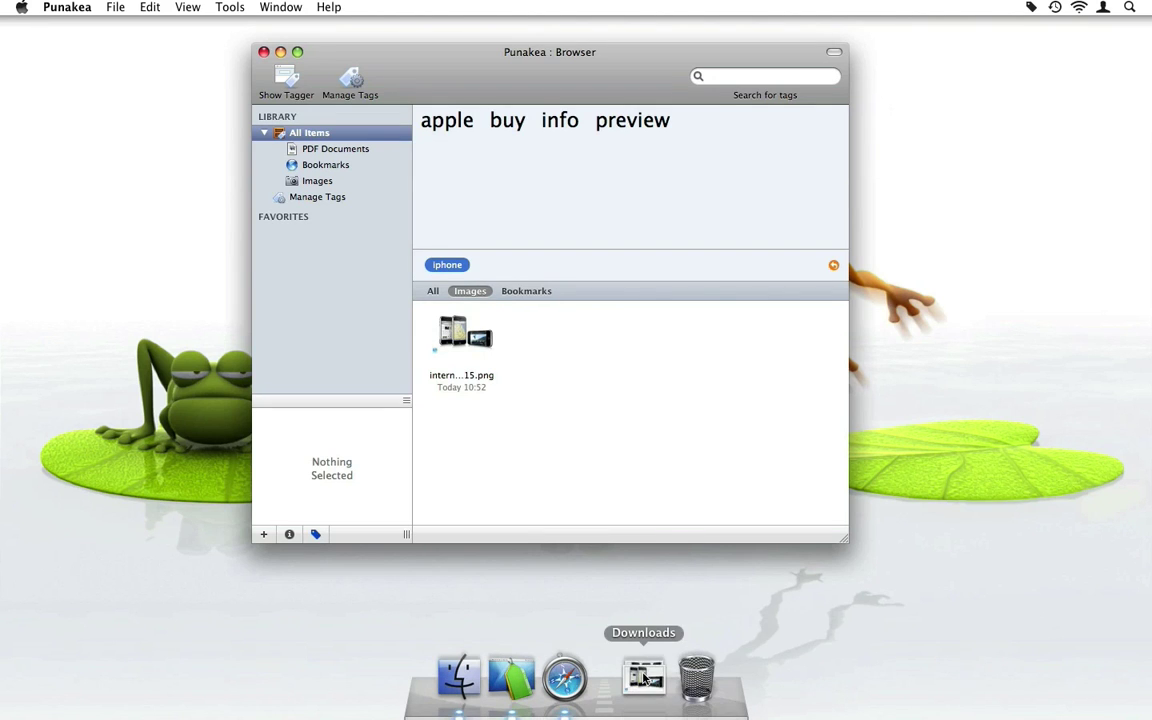
{"action": "left_click", "coordinate": [645, 679]}
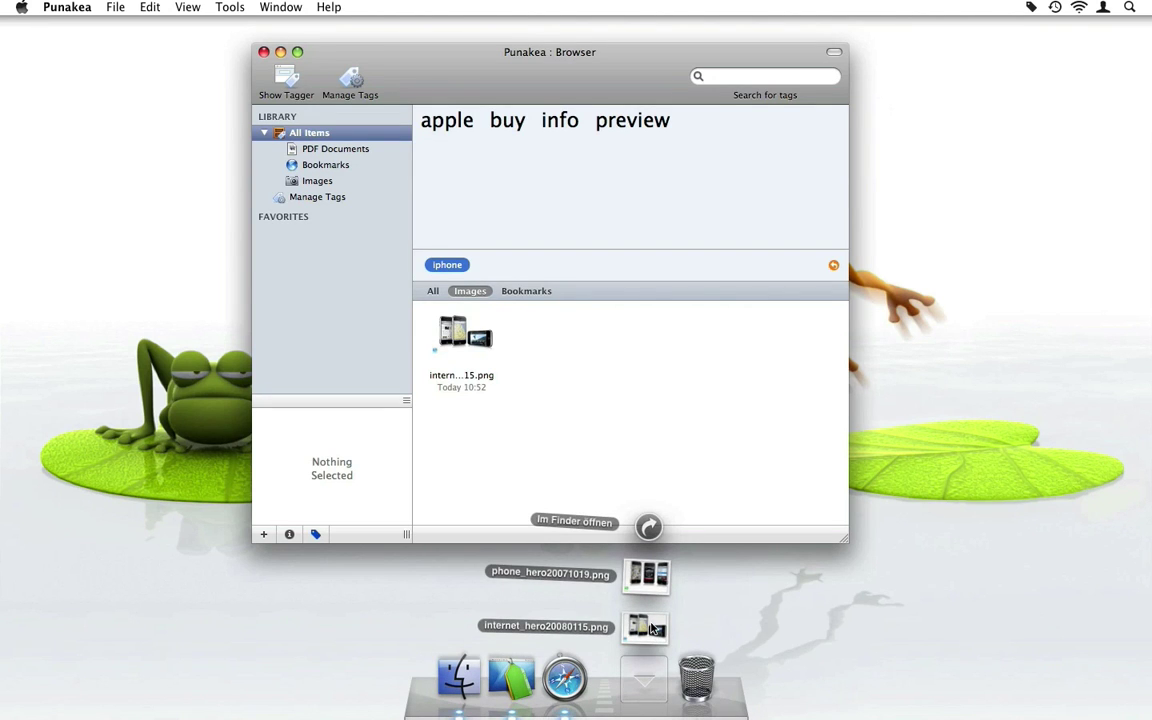
{"action": "left_click_drag", "start_coordinate": [647, 574], "coordinate": [578, 384]}
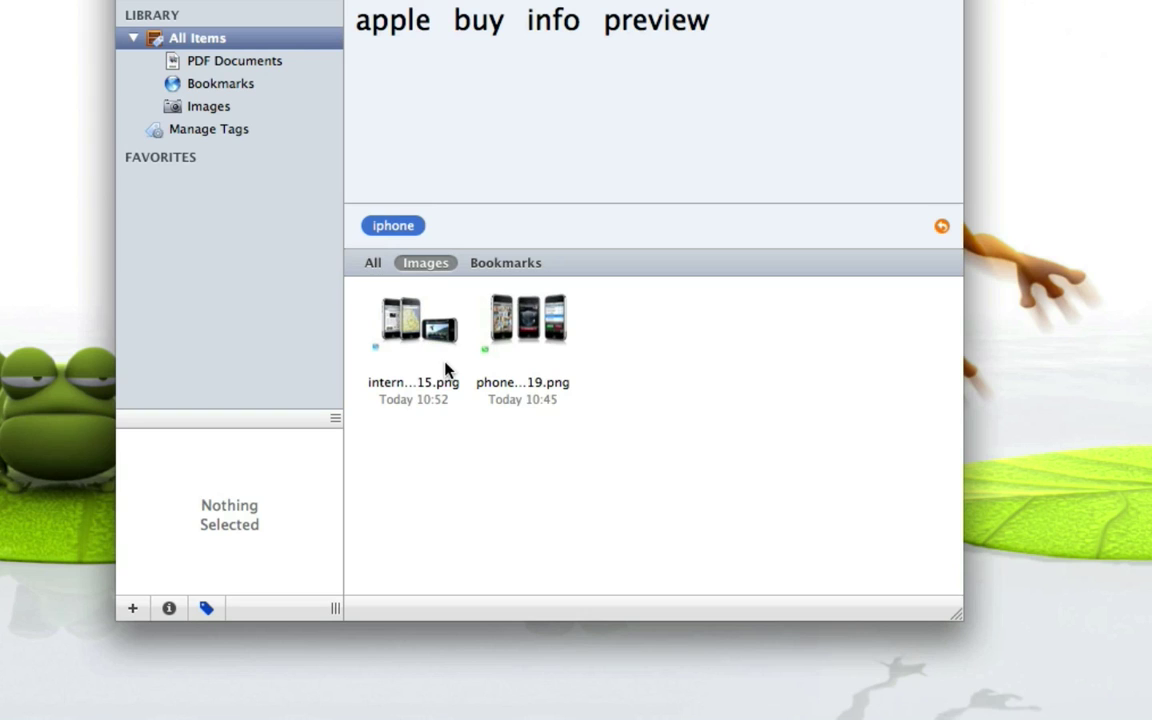
Compare both iPhone images' tags and add the preview tag to phone_hero20071019.png
{"action": "left_click", "coordinate": [556, 330]}
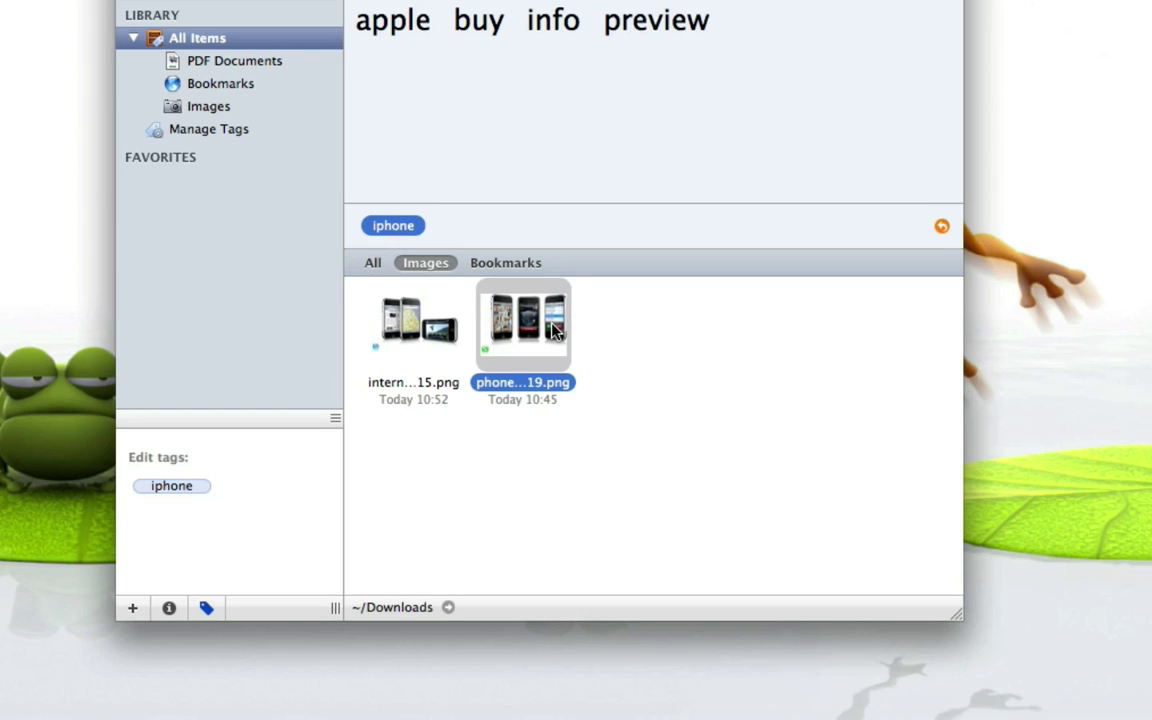
{"action": "left_click", "coordinate": [414, 340]}
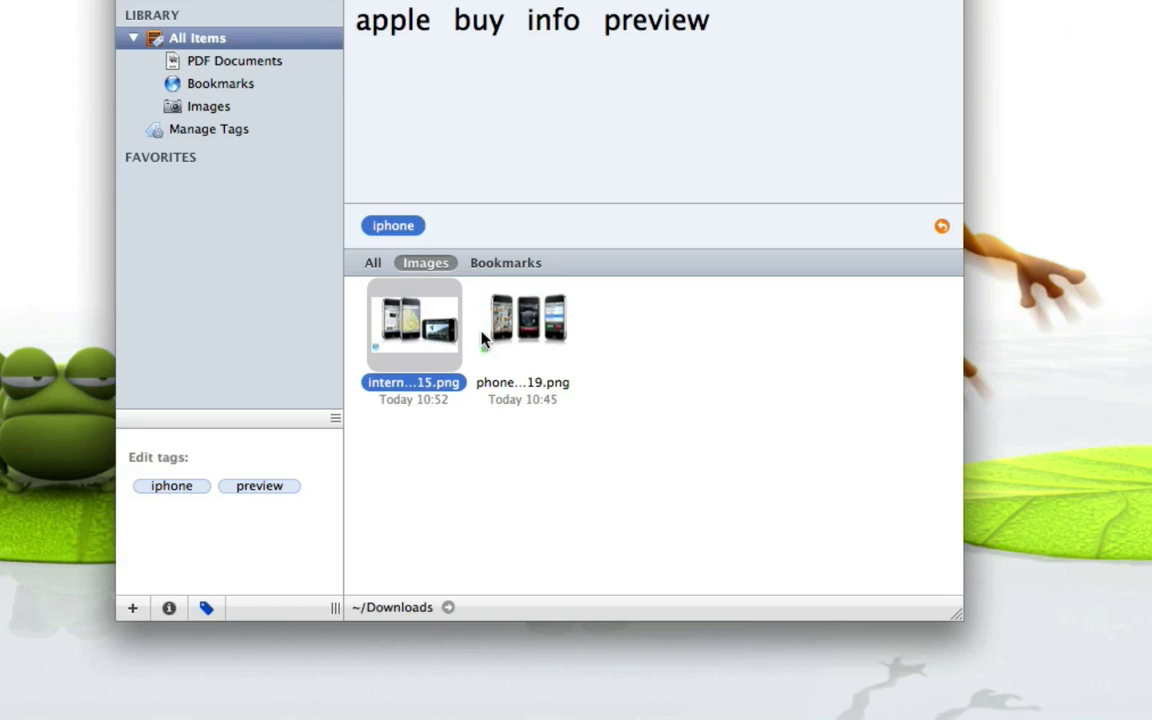
{"action": "left_click", "coordinate": [652, 376]}
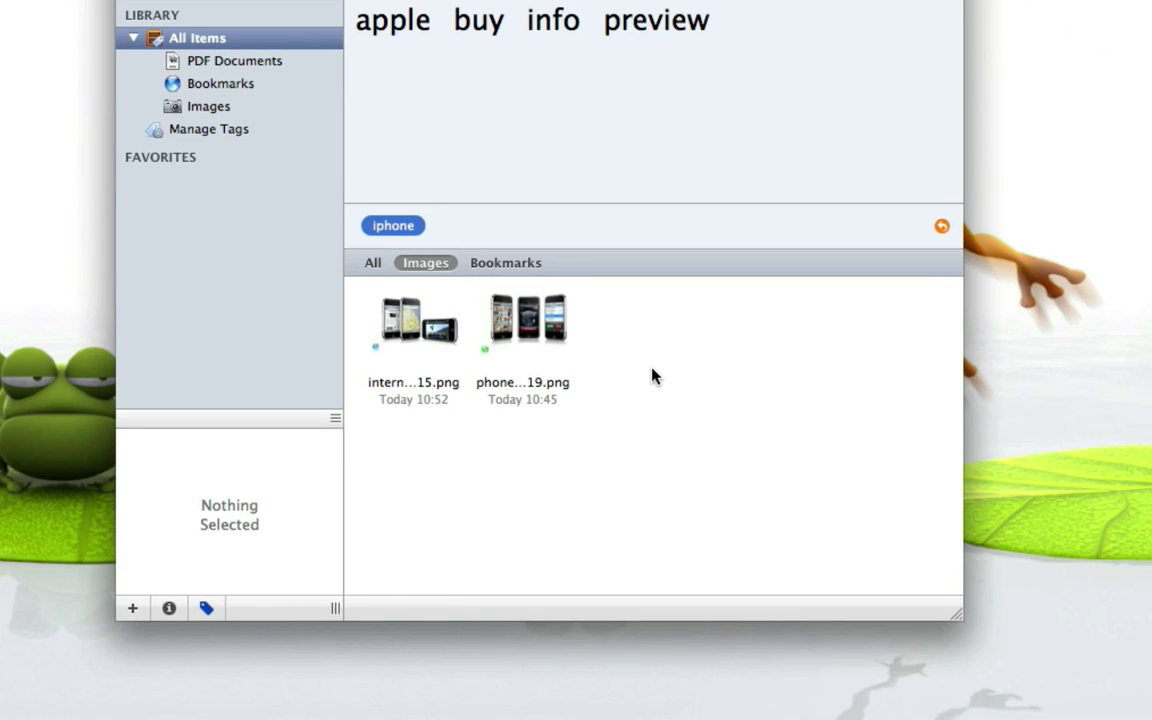
{"action": "left_click", "coordinate": [499, 315]}
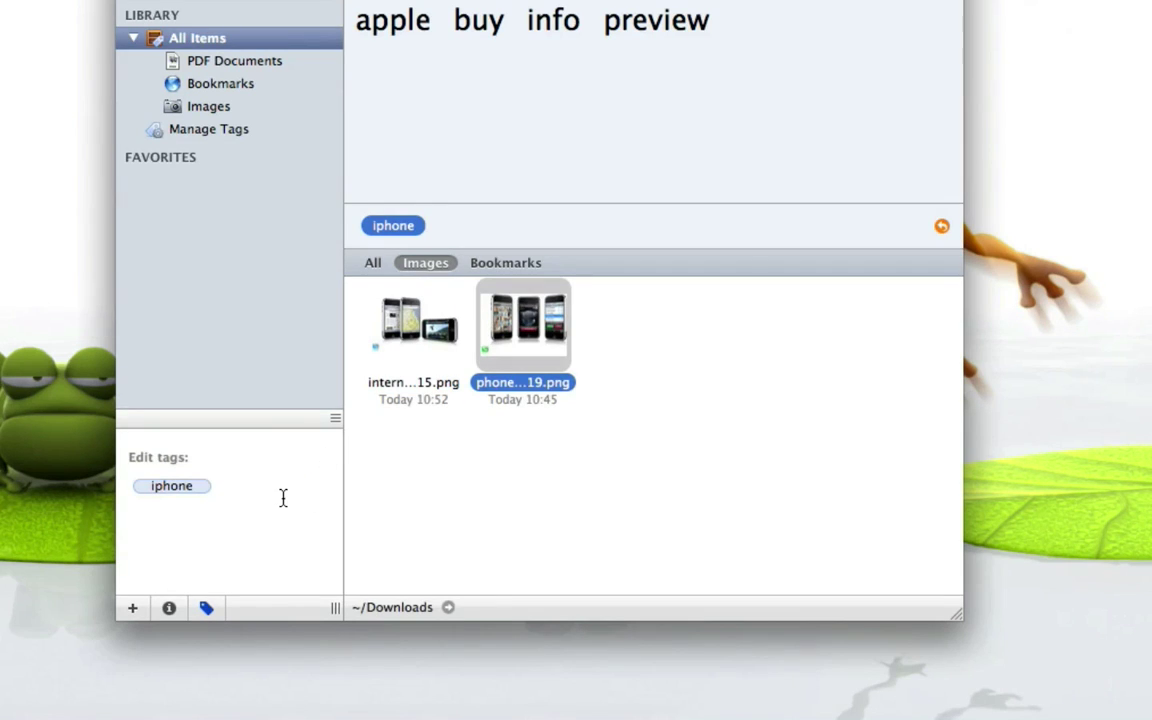
{"action": "type", "text": "preview"}
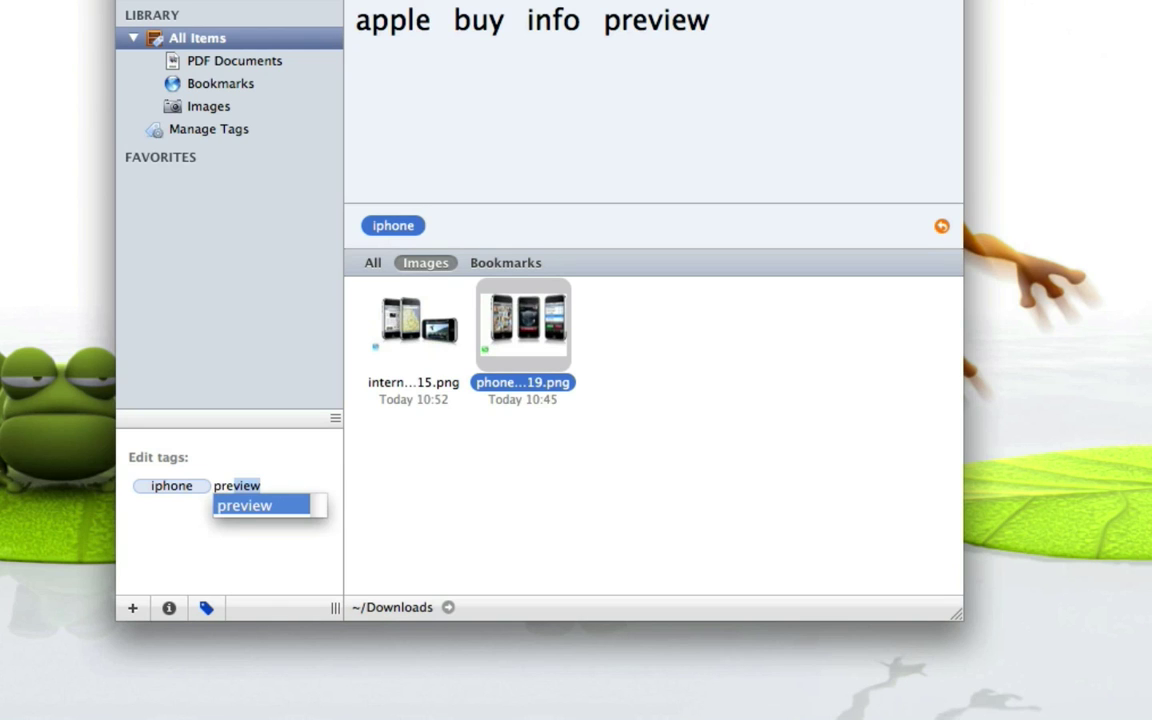
{"action": "key", "text": "Return"}
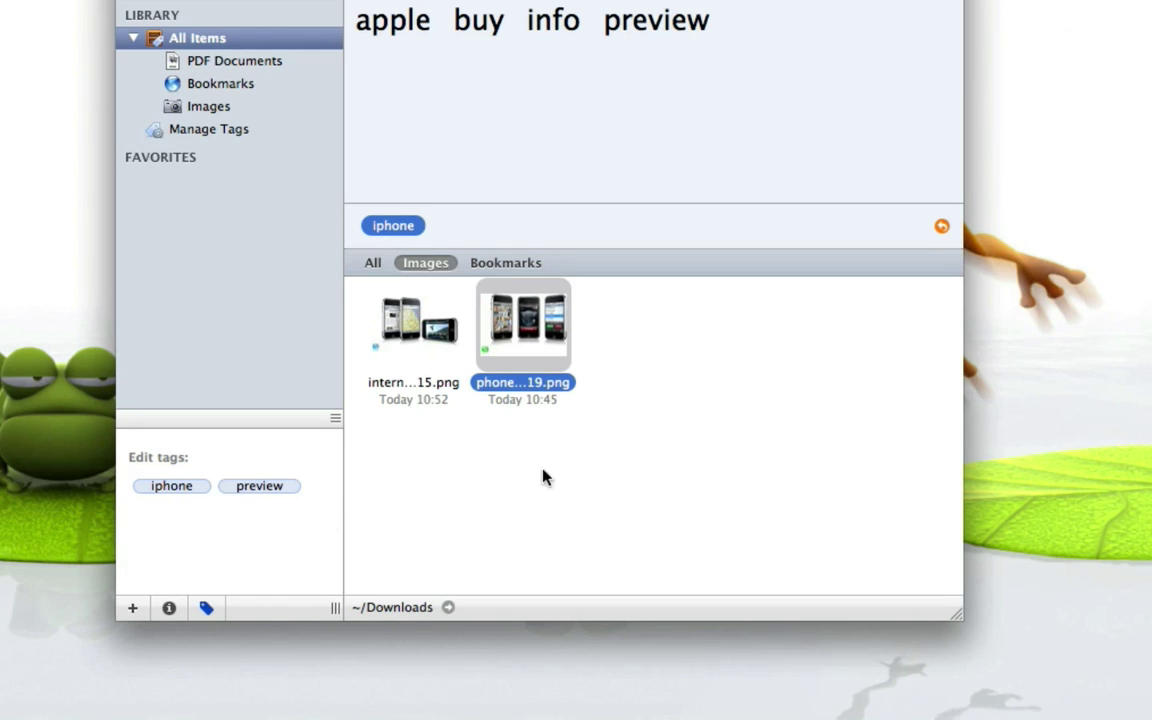
{"action": "left_click", "coordinate": [632, 472]}
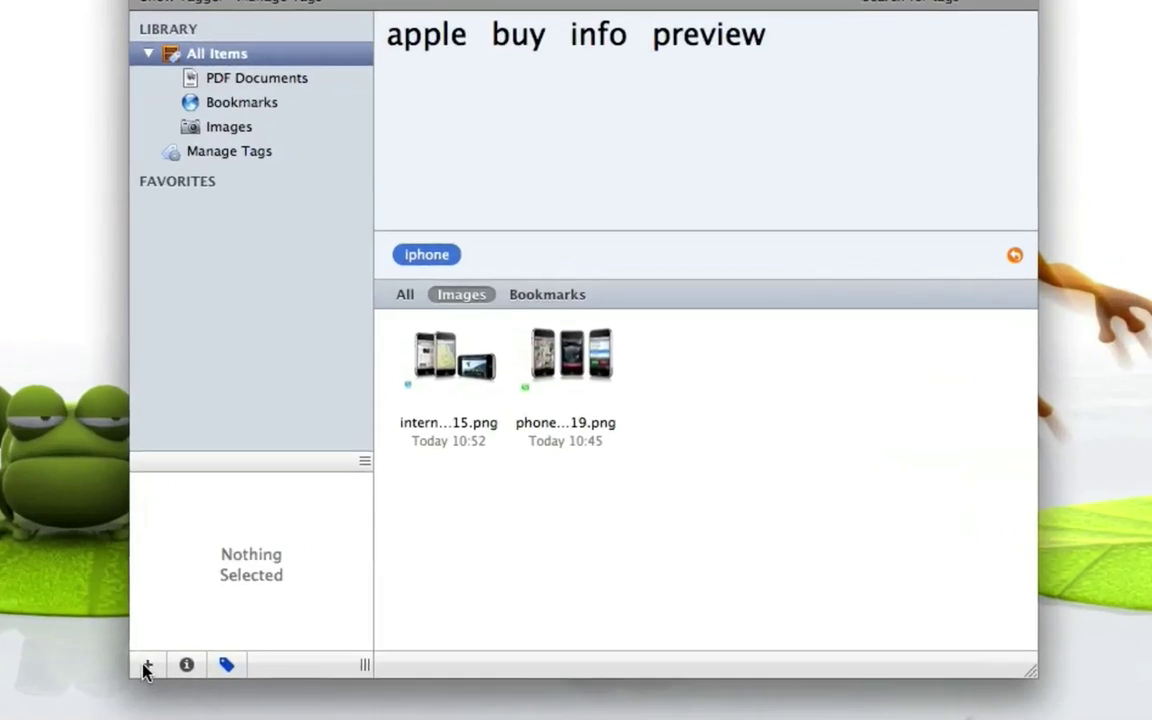
Create a new favorite tag set containing the iphone tag
{"action": "left_click", "coordinate": [264, 534]}
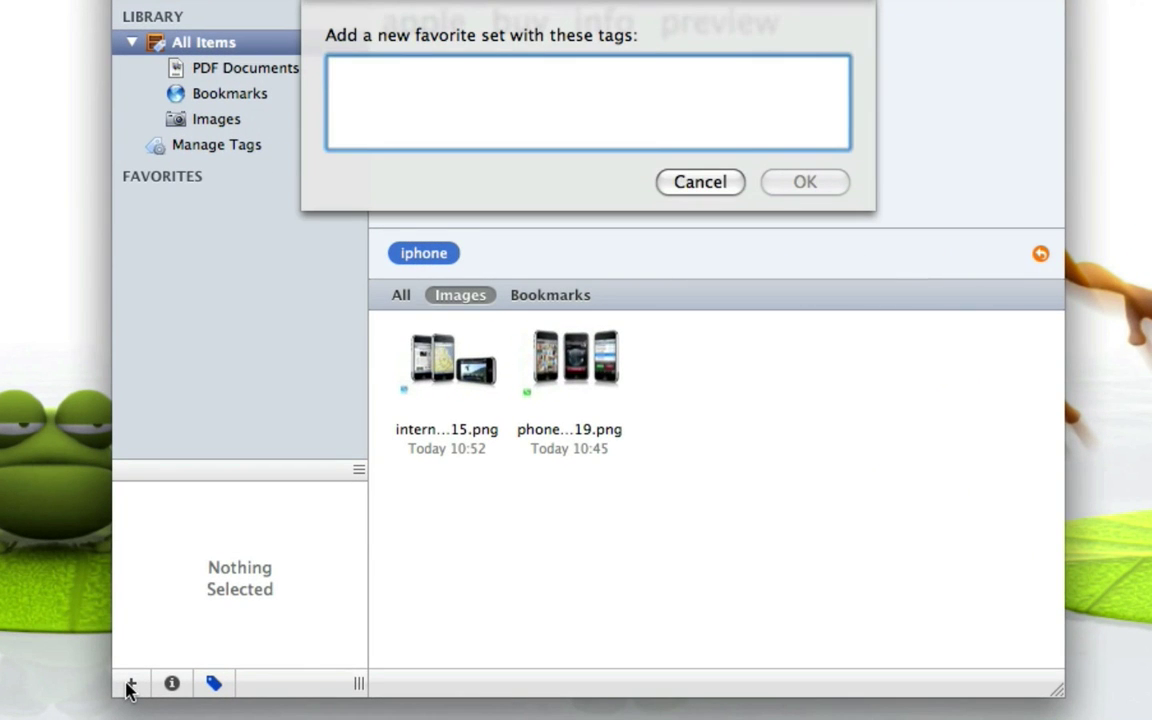
{"action": "type", "text": "iphone"}
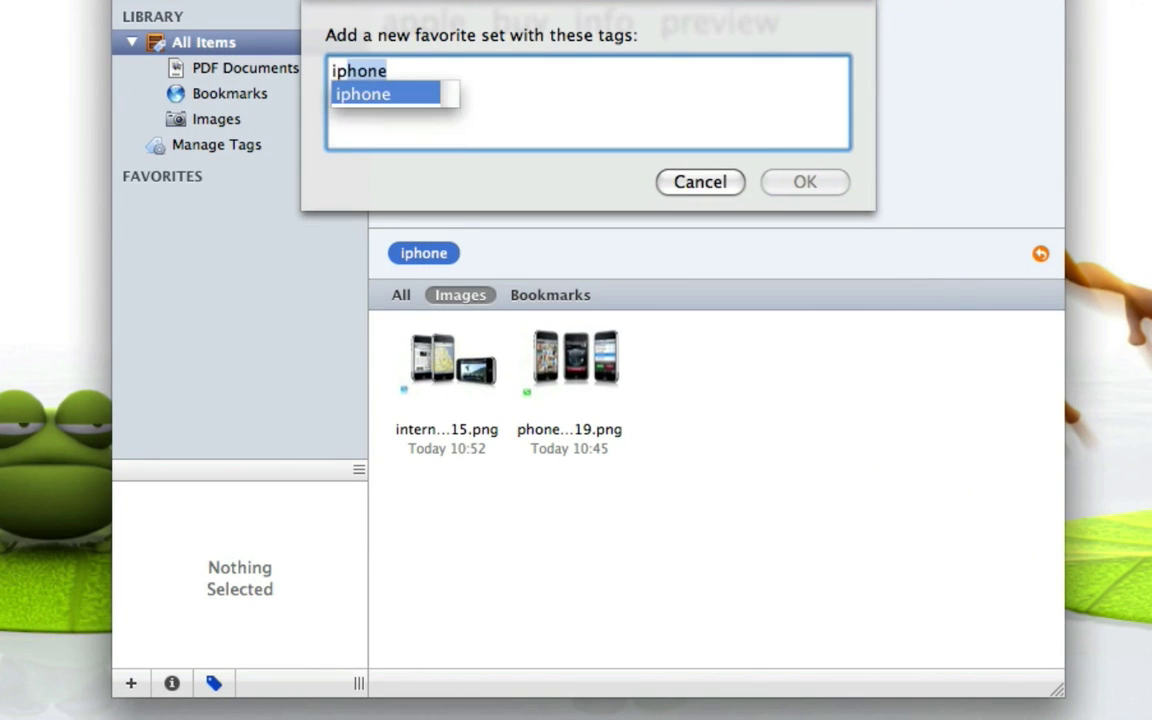
{"action": "key", "text": "Return"}
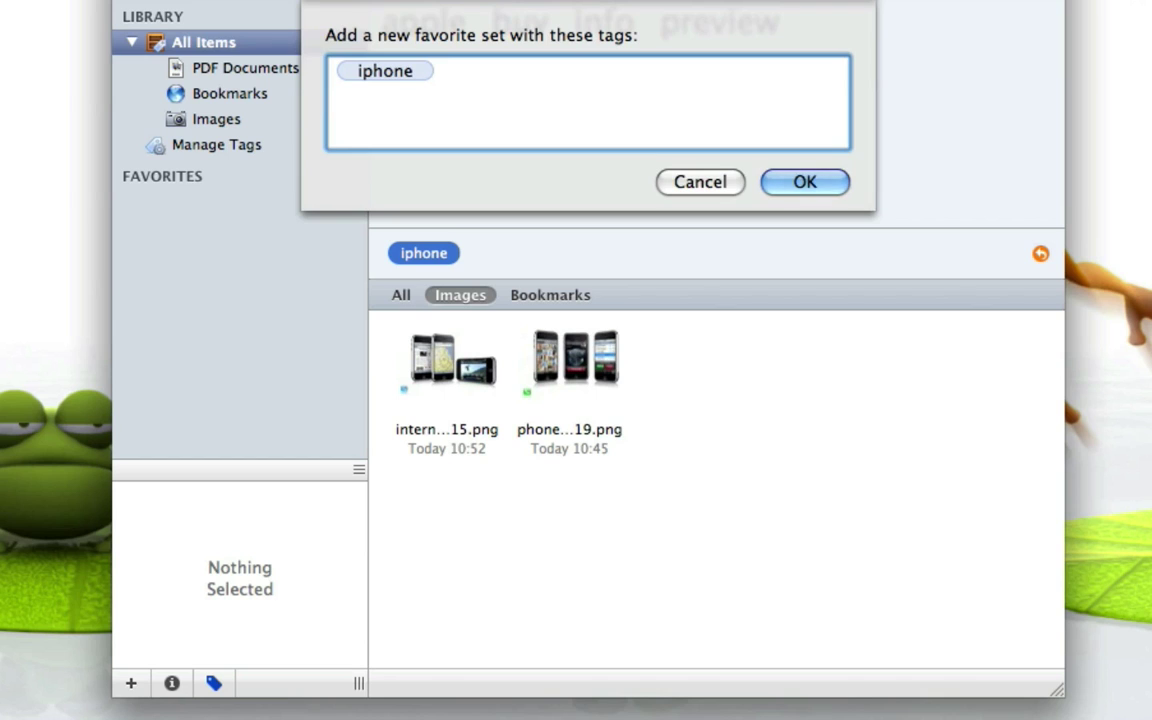
{"action": "key", "text": "Return"}
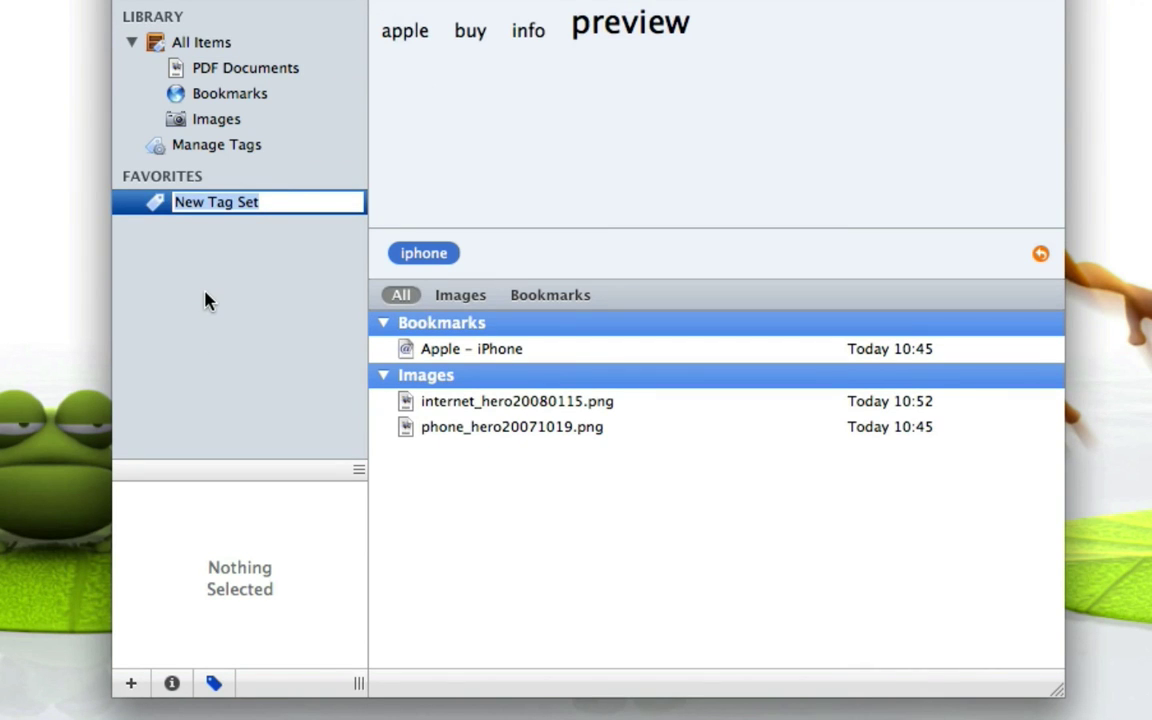
Name the favorite 'Apple iPhone' and add the apple tag to it
{"action": "type", "text": "Apple Ip"}
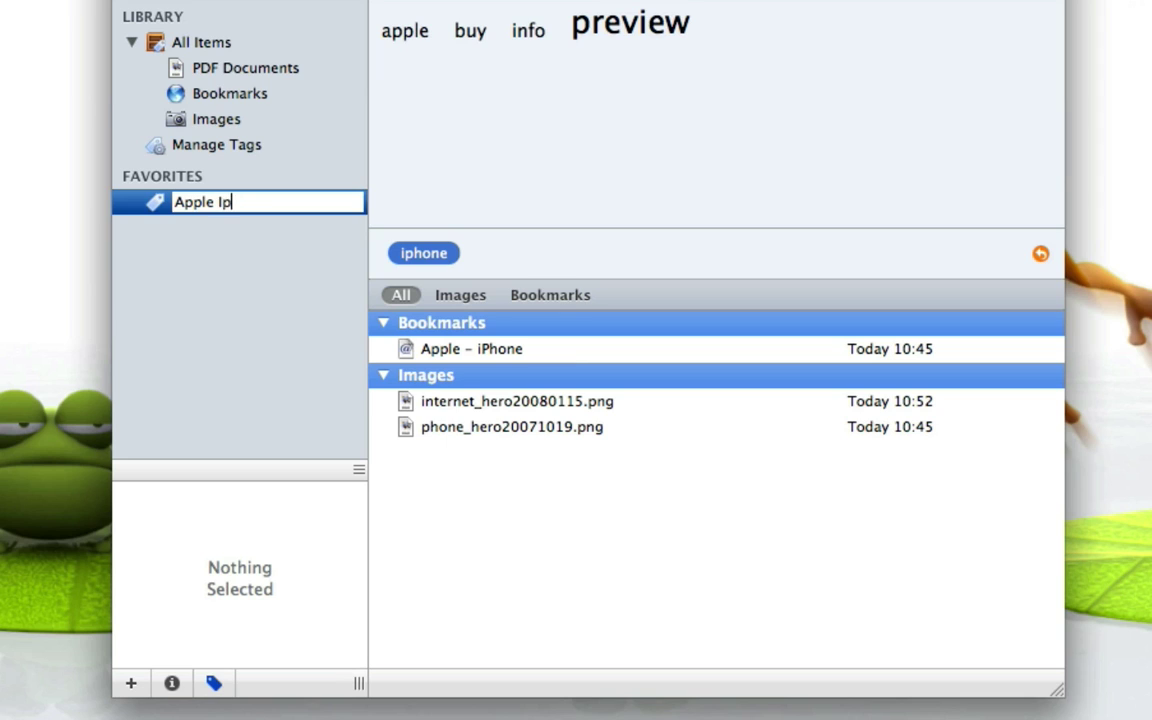
{"action": "key", "text": "BackSpace"}
{"action": "key", "text": "BackSpace"}
{"action": "type", "text": "iPhone"}
{"action": "key", "text": "Return"}
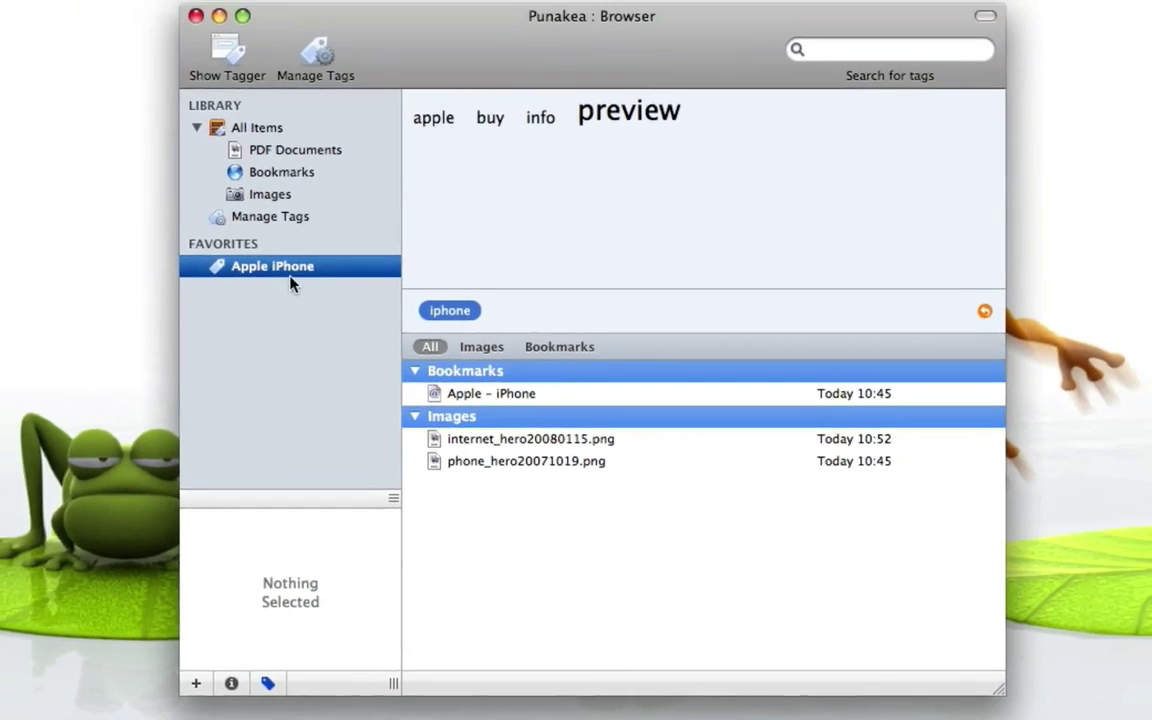
{"action": "mouse_move", "coordinate": [411, 257]}
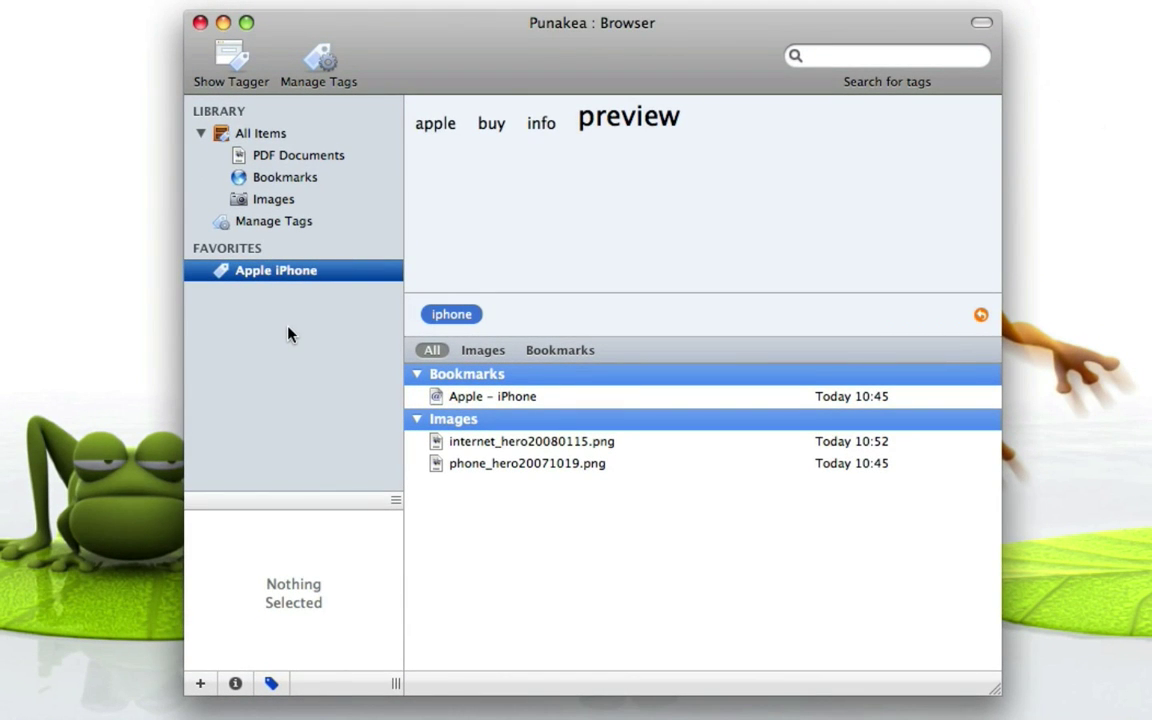
{"action": "left_click_drag", "start_coordinate": [446, 127], "coordinate": [316, 272]}
Review the All Items, Apple iPhone, PDF Documents and Images views, then open Manage Tags
{"action": "left_click", "coordinate": [268, 133]}
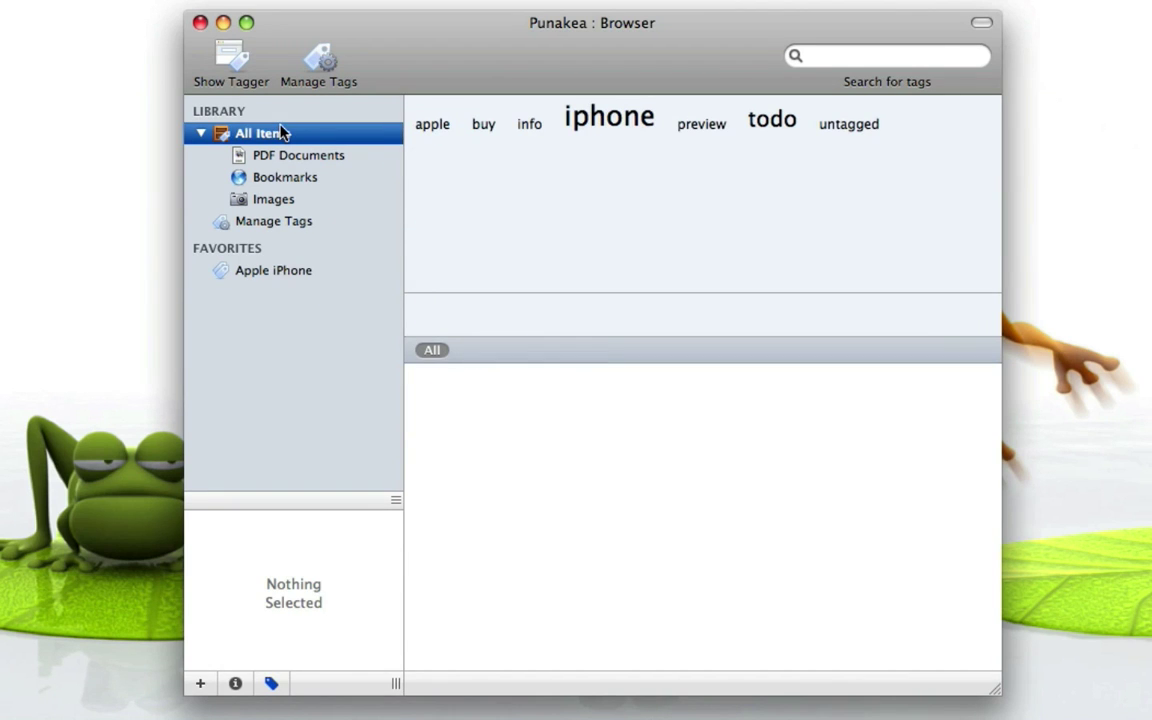
{"action": "left_click", "coordinate": [302, 270]}
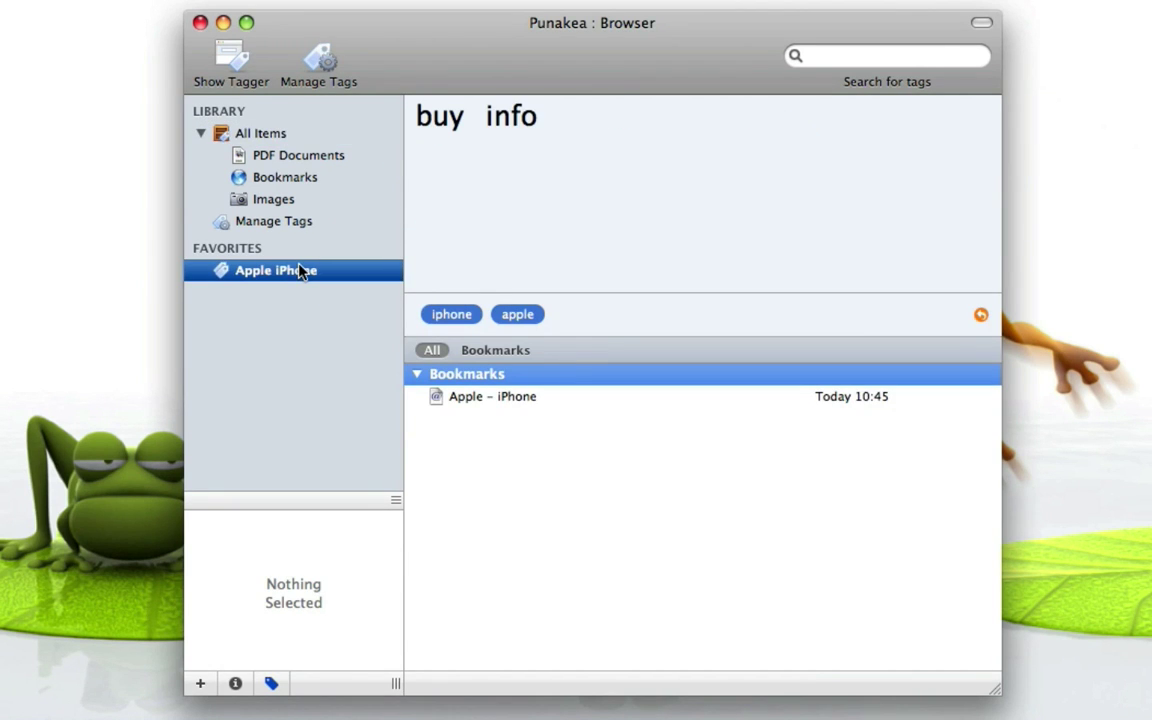
{"action": "left_click", "coordinate": [311, 155]}
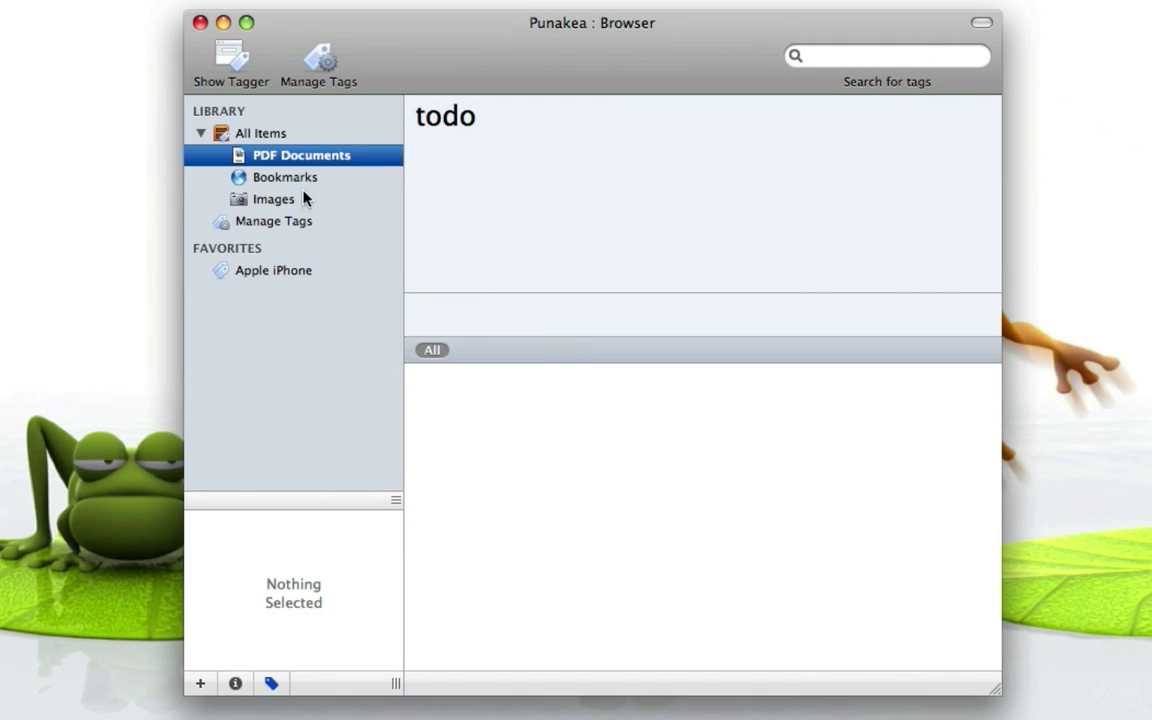
{"action": "left_click", "coordinate": [303, 197]}
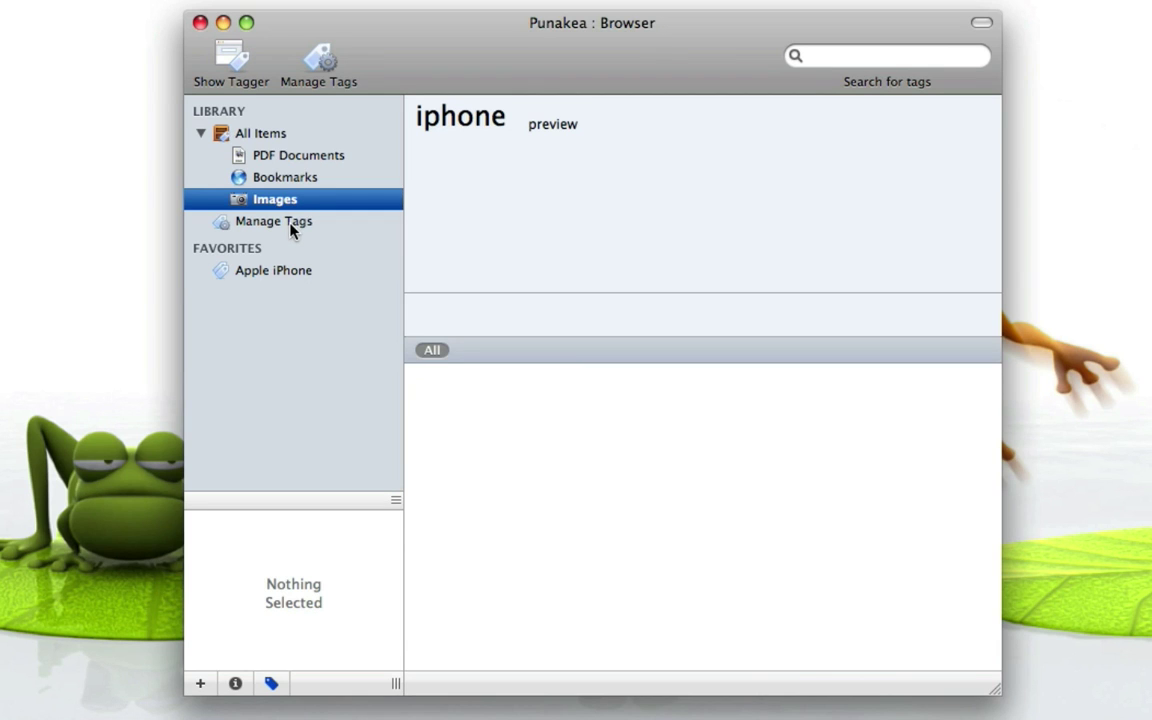
{"action": "left_click", "coordinate": [291, 224]}
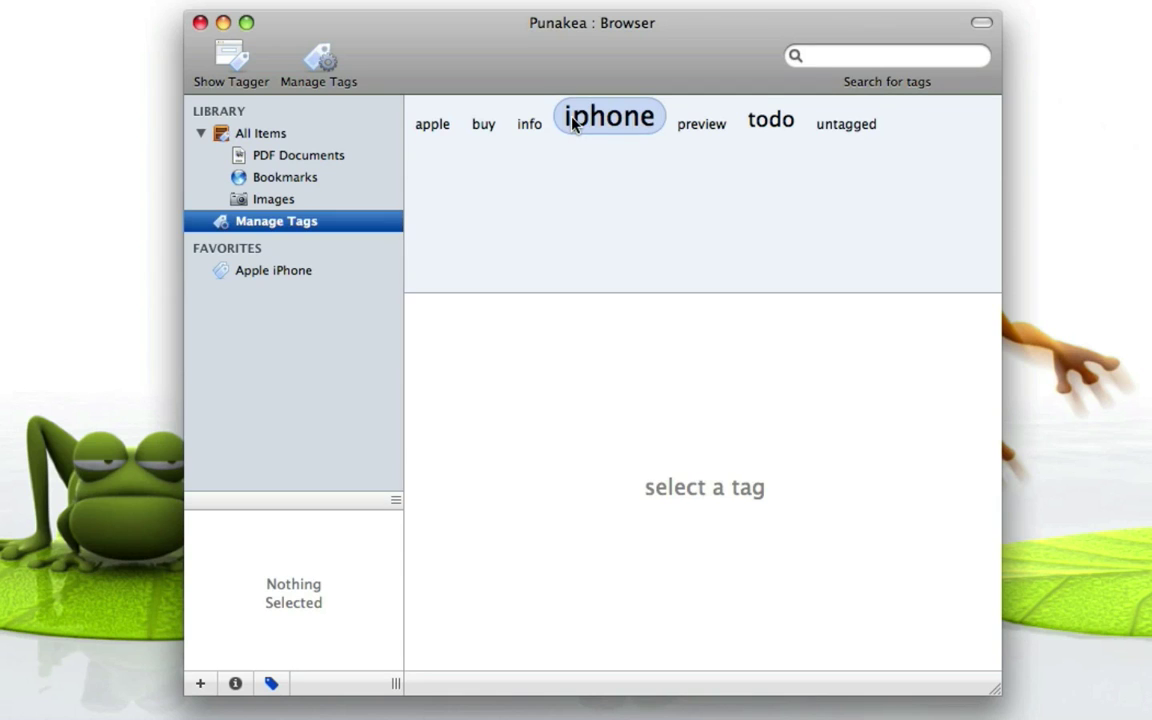
Capitalise the P so the iphone tag becomes 'iPhone' on all files, then view All Items
{"action": "left_click", "coordinate": [609, 117]}
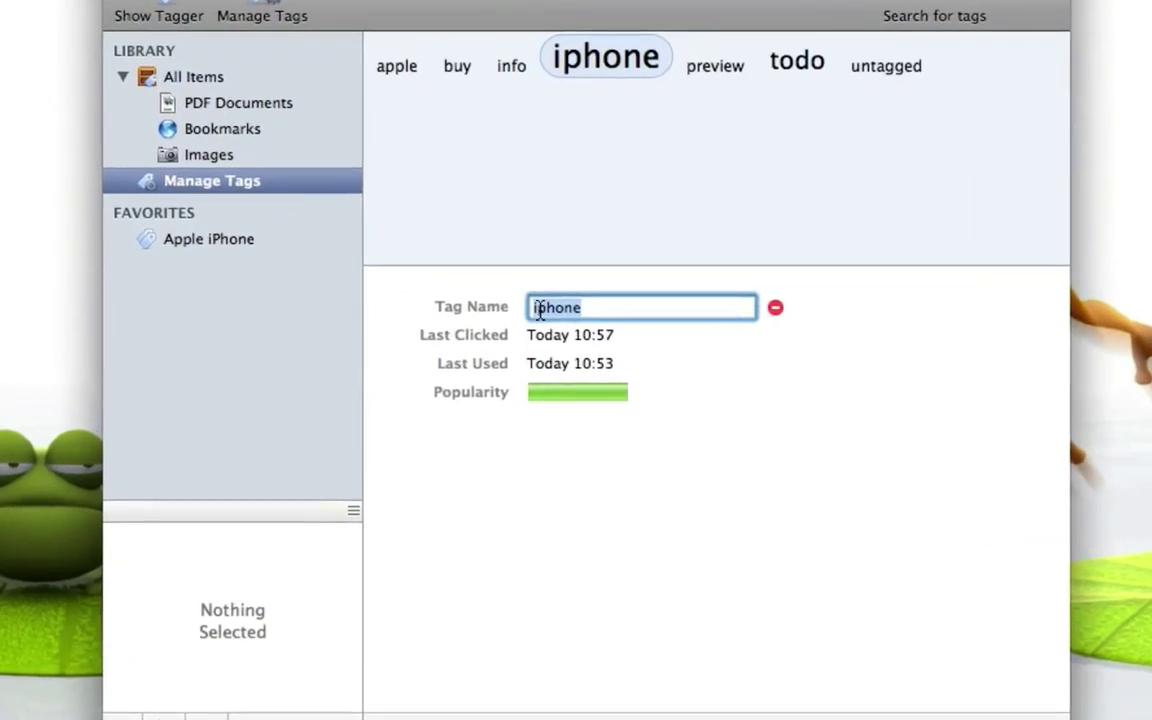
{"action": "left_click", "coordinate": [535, 300]}
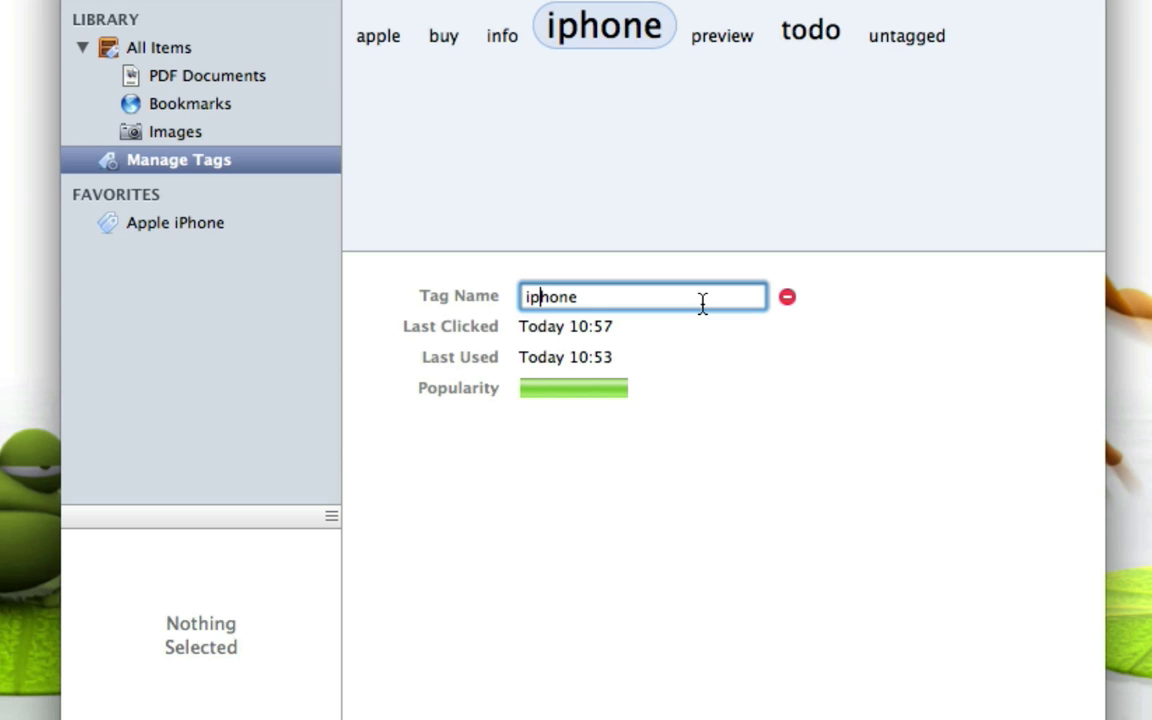
{"action": "key", "text": "BackSpace"}
{"action": "type", "text": "P"}
{"action": "key", "text": "Return"}
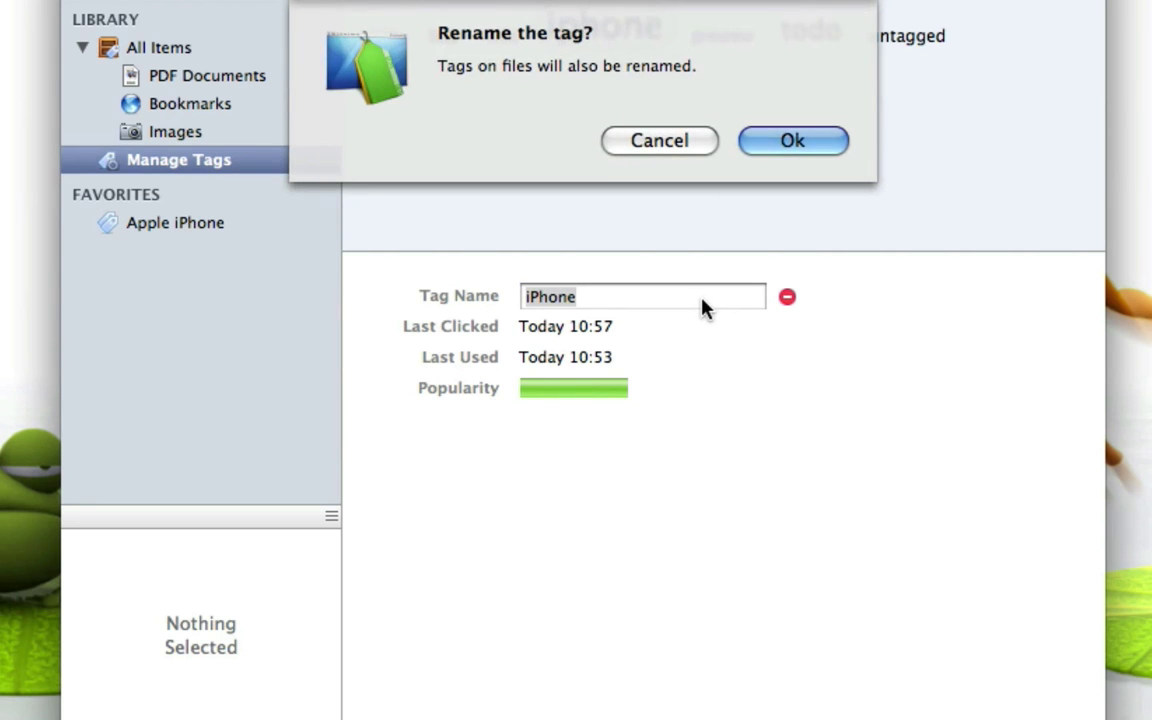
{"action": "key", "text": "Return"}
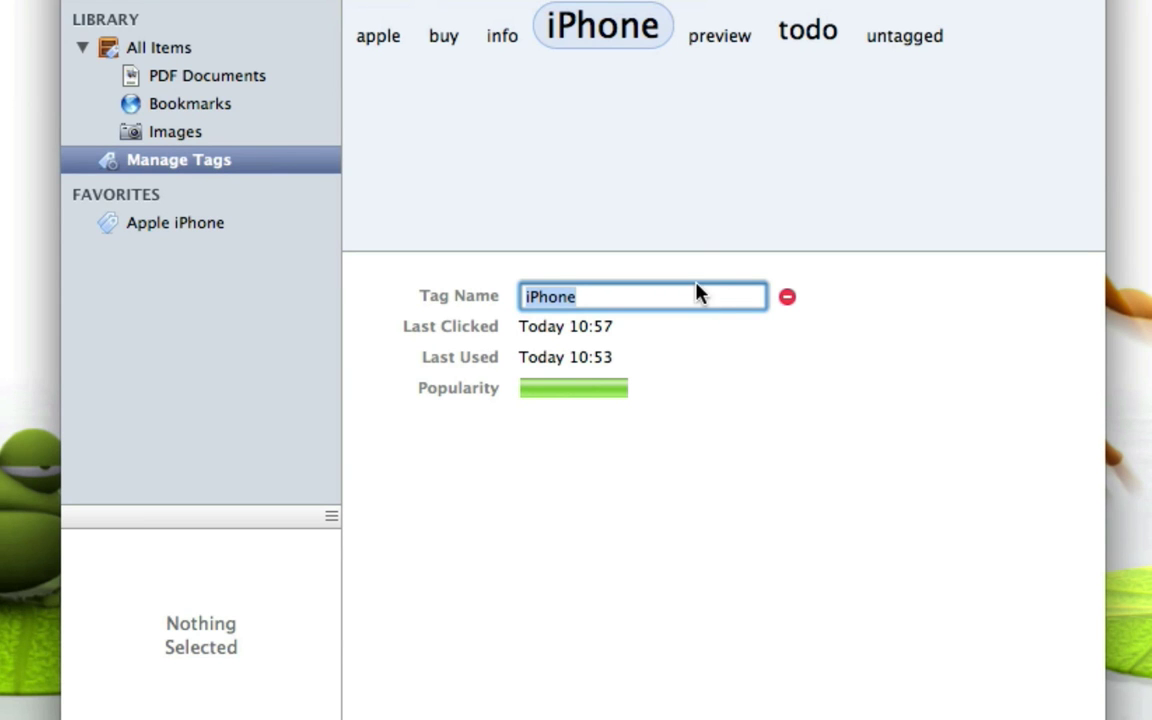
{"action": "left_click", "coordinate": [675, 237]}
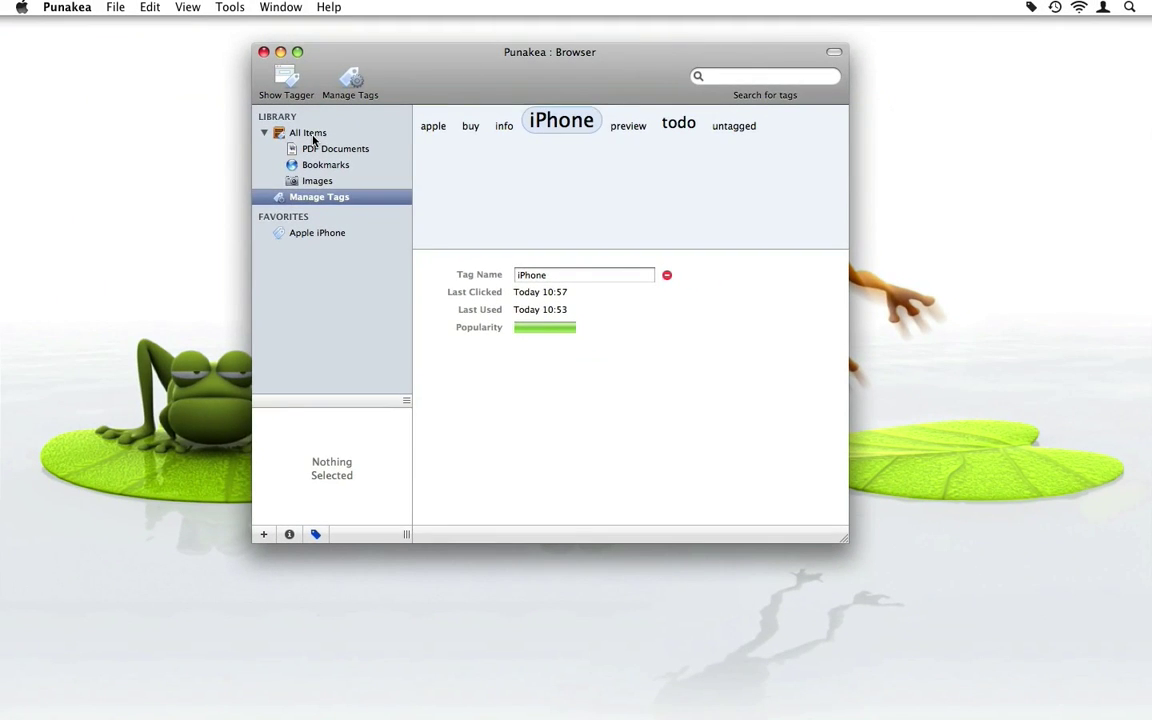
{"action": "left_click", "coordinate": [310, 133]}
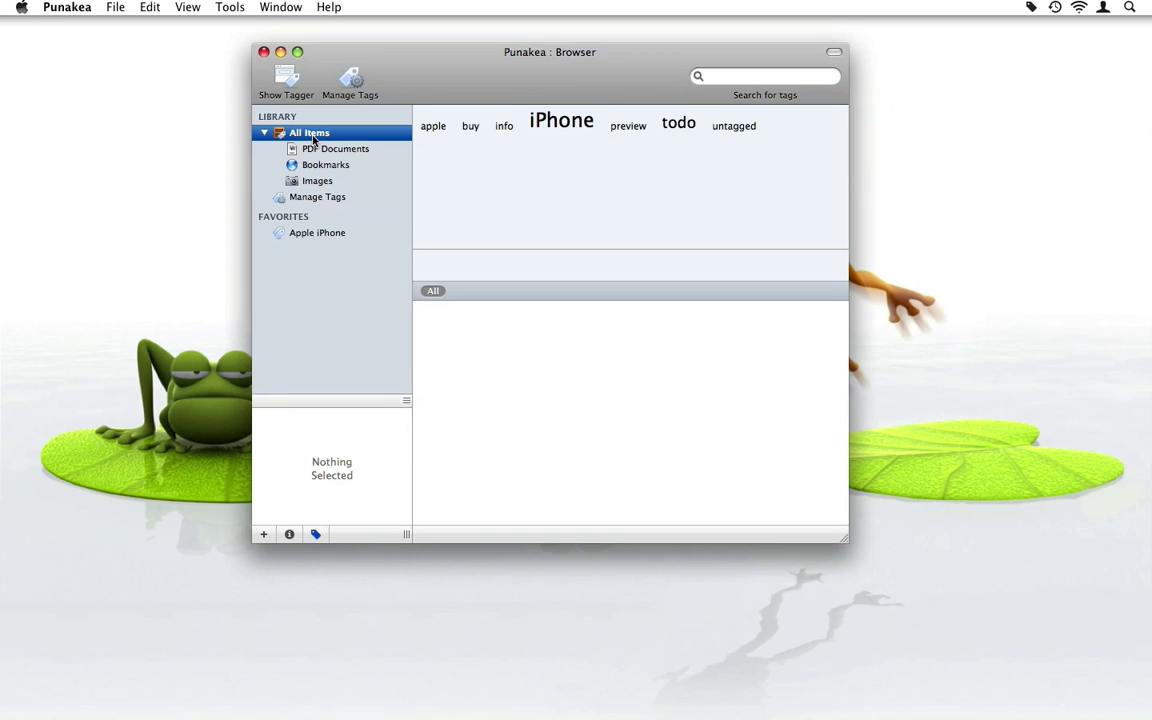